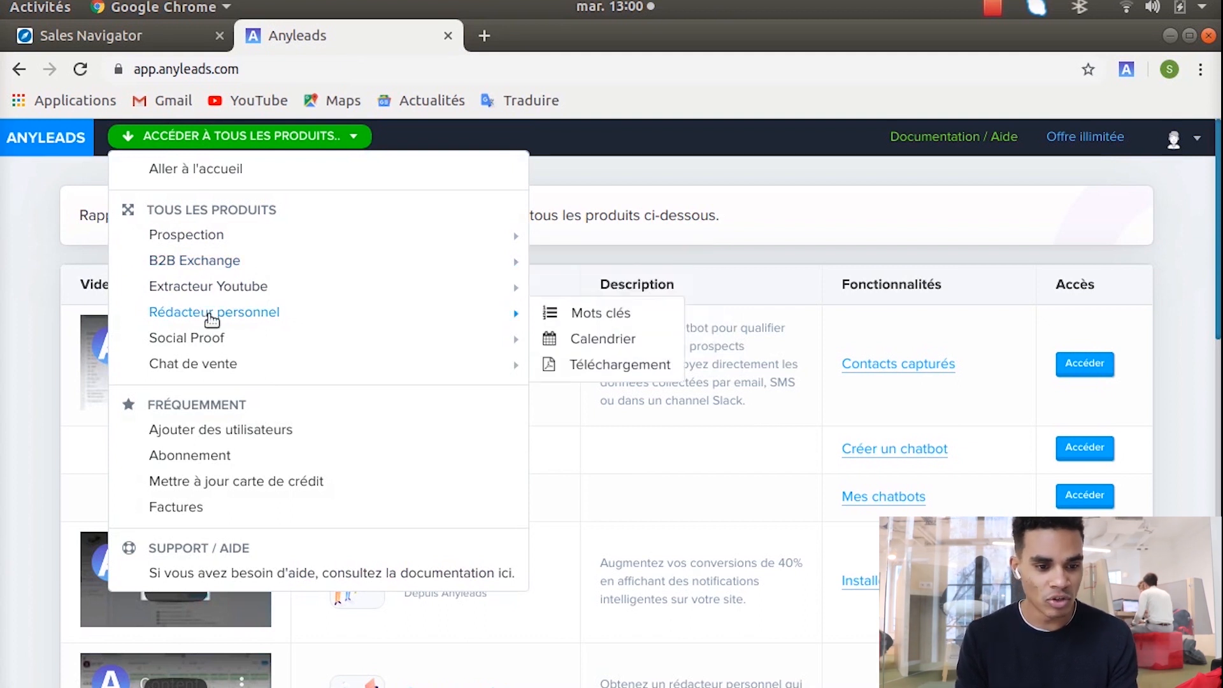
Open the prospecting tool for finding emails from LinkedIn profiles
{"action": "mouse_move", "coordinate": [212, 272]}
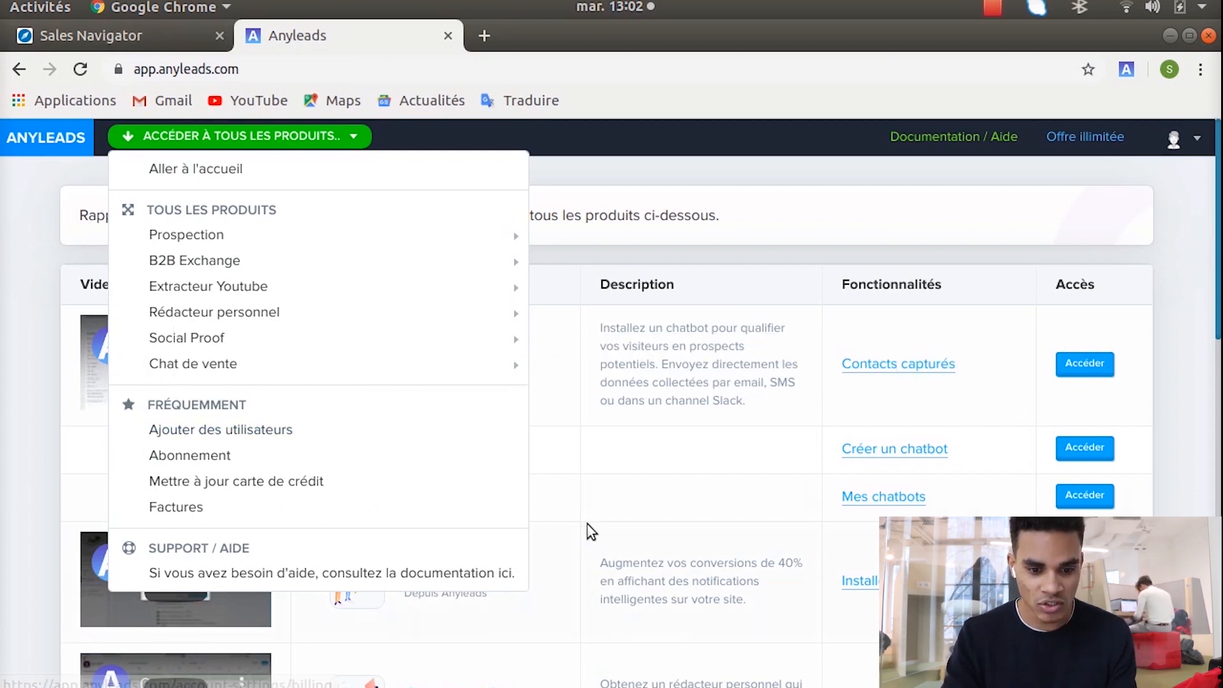
{"action": "left_click", "coordinate": [581, 517]}
{"action": "mouse_move", "coordinate": [280, 136]}
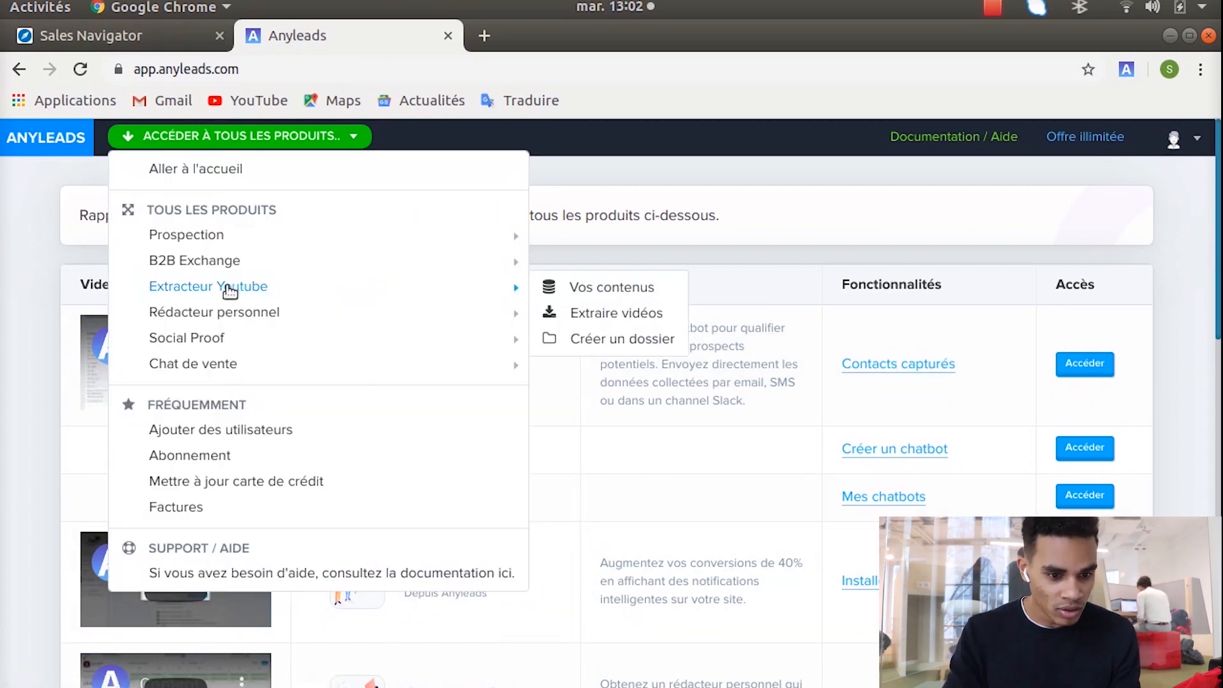
{"action": "mouse_move", "coordinate": [356, 236]}
{"action": "left_click", "coordinate": [631, 263]}
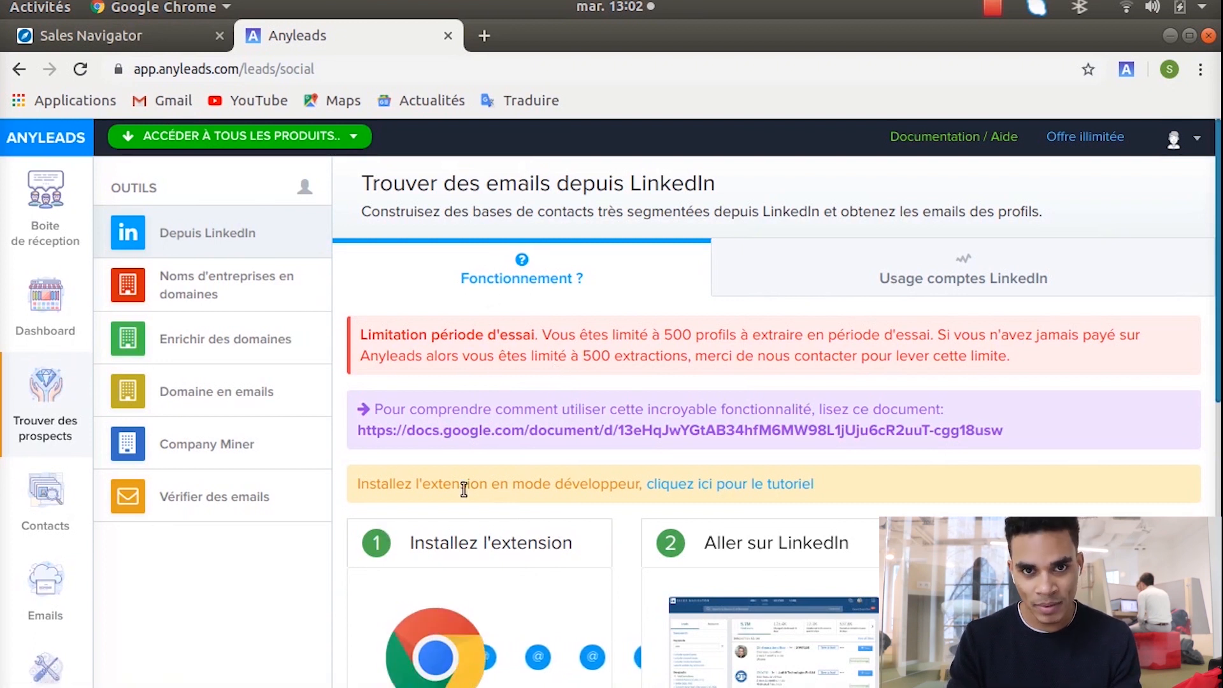
Download the Anyleads extension archive and check for the Anyleads_extension folder on the desktop
{"action": "scroll", "coordinate": [464, 489], "scroll_direction": "down", "scroll_amount": 6}
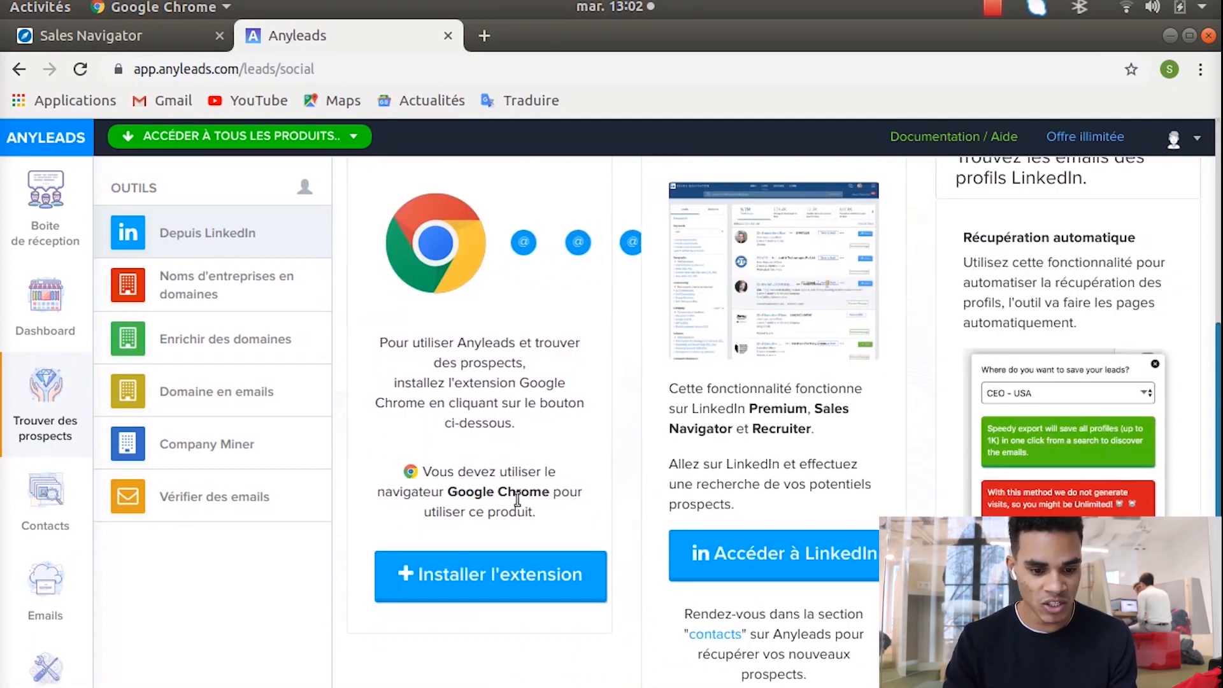
{"action": "left_click", "coordinate": [469, 566]}
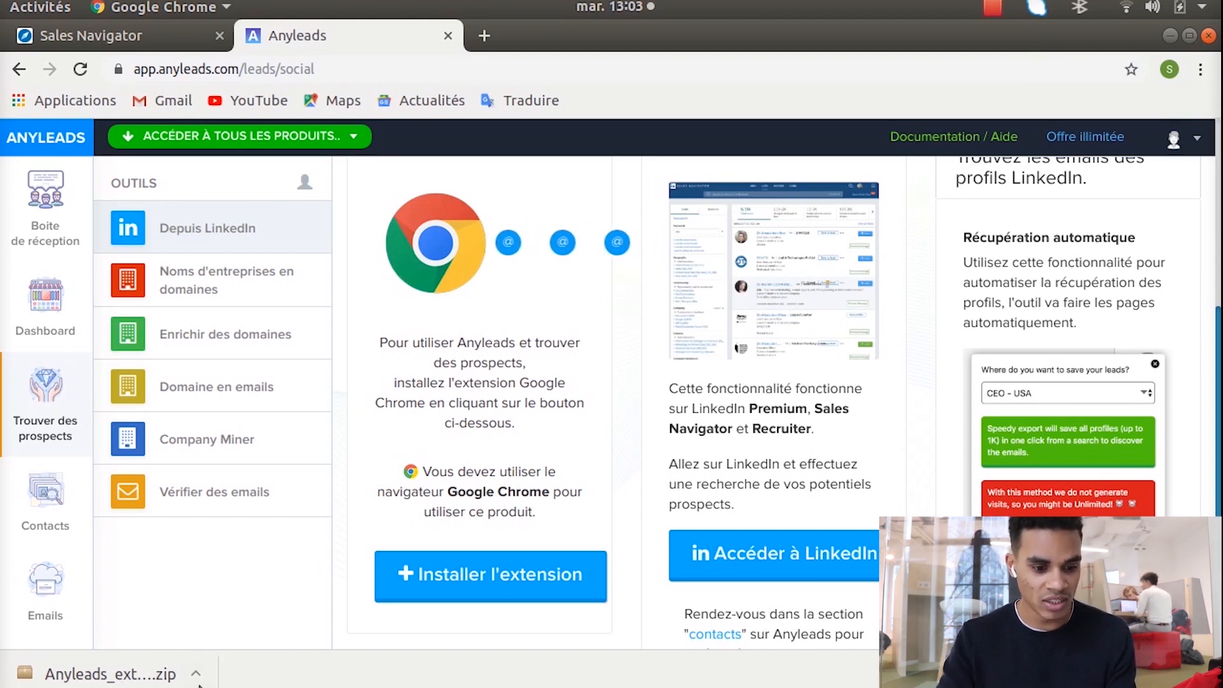
{"action": "left_click", "coordinate": [1170, 36]}
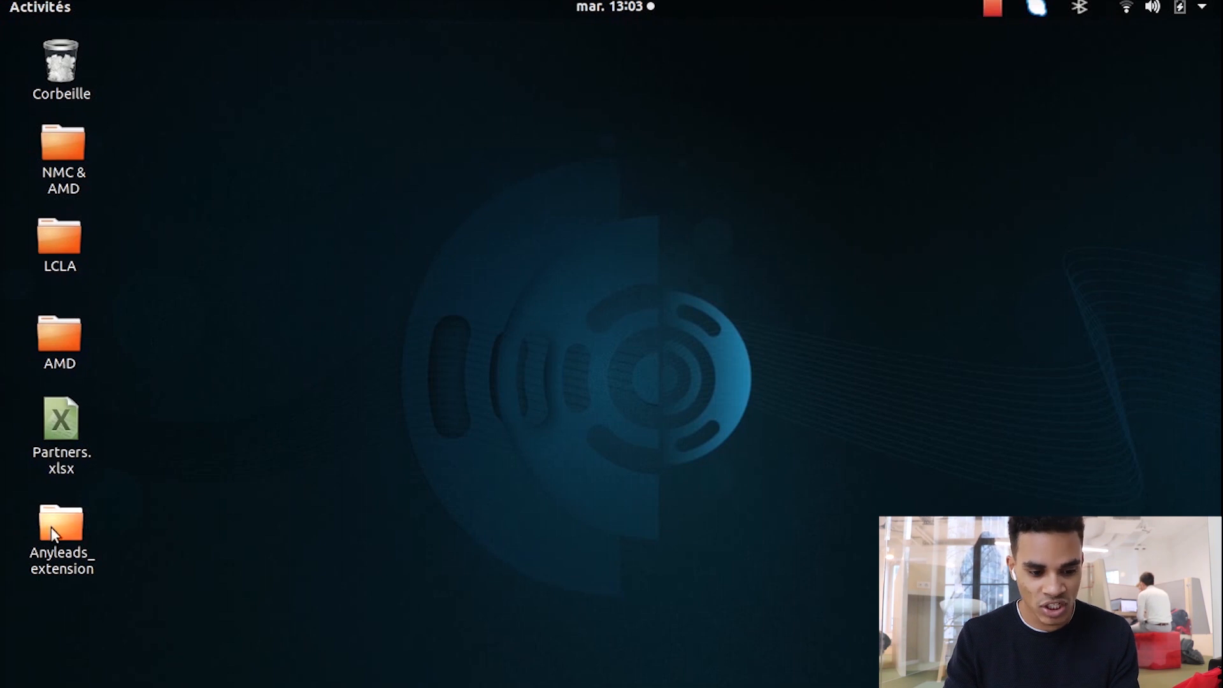
{"action": "left_click", "coordinate": [99, 684]}
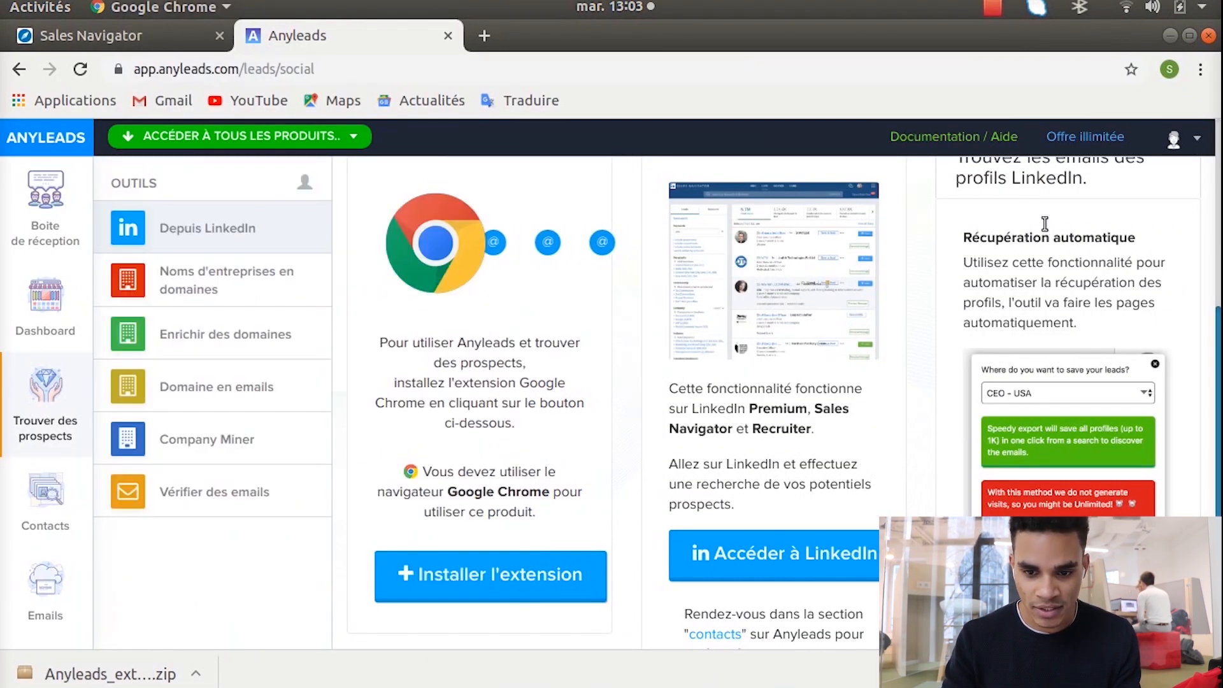
Open Chrome's extension management page from the browser settings
{"action": "left_click", "coordinate": [1200, 69]}
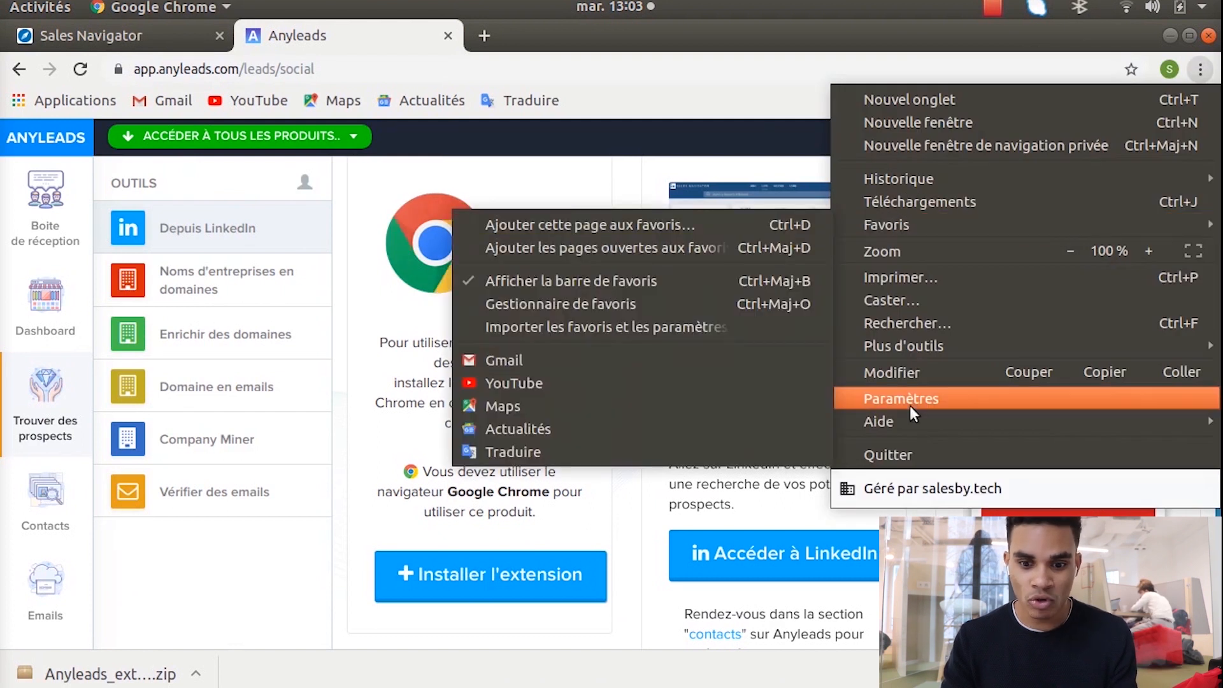
{"action": "left_click", "coordinate": [909, 399]}
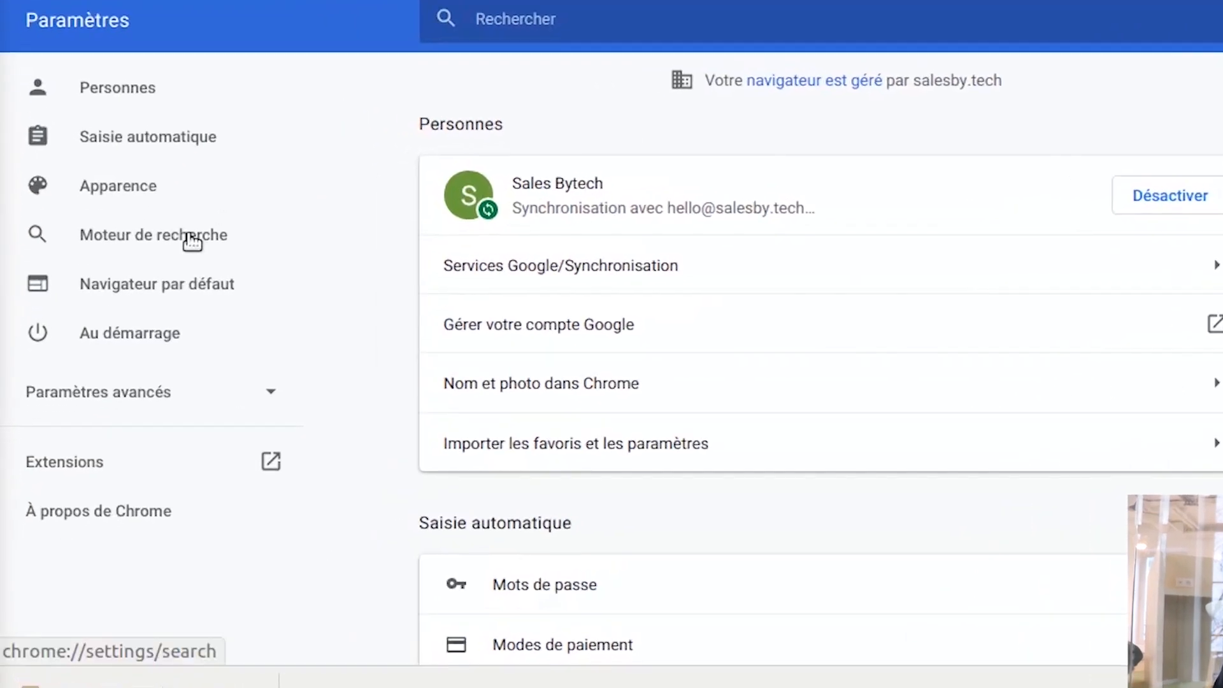
{"action": "left_click", "coordinate": [102, 411]}
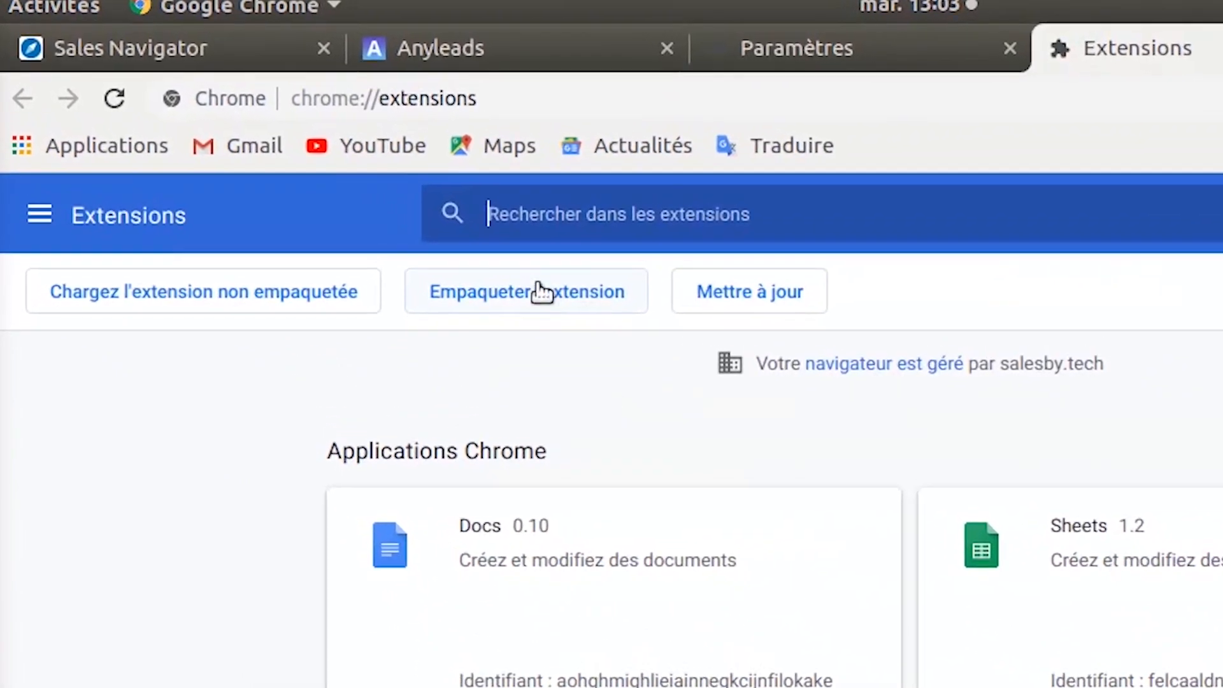
Load the unpacked extension from the Anyleads_extension folder in Bureau
{"action": "left_click", "coordinate": [126, 296]}
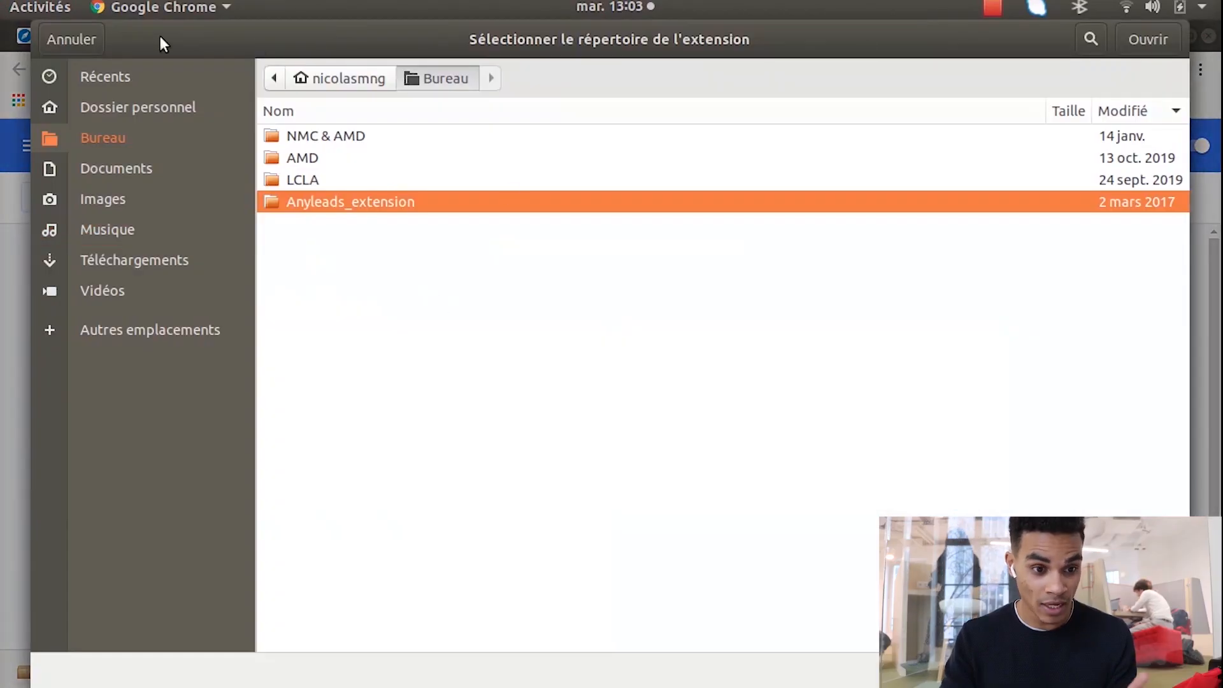
{"action": "left_click", "coordinate": [71, 39]}
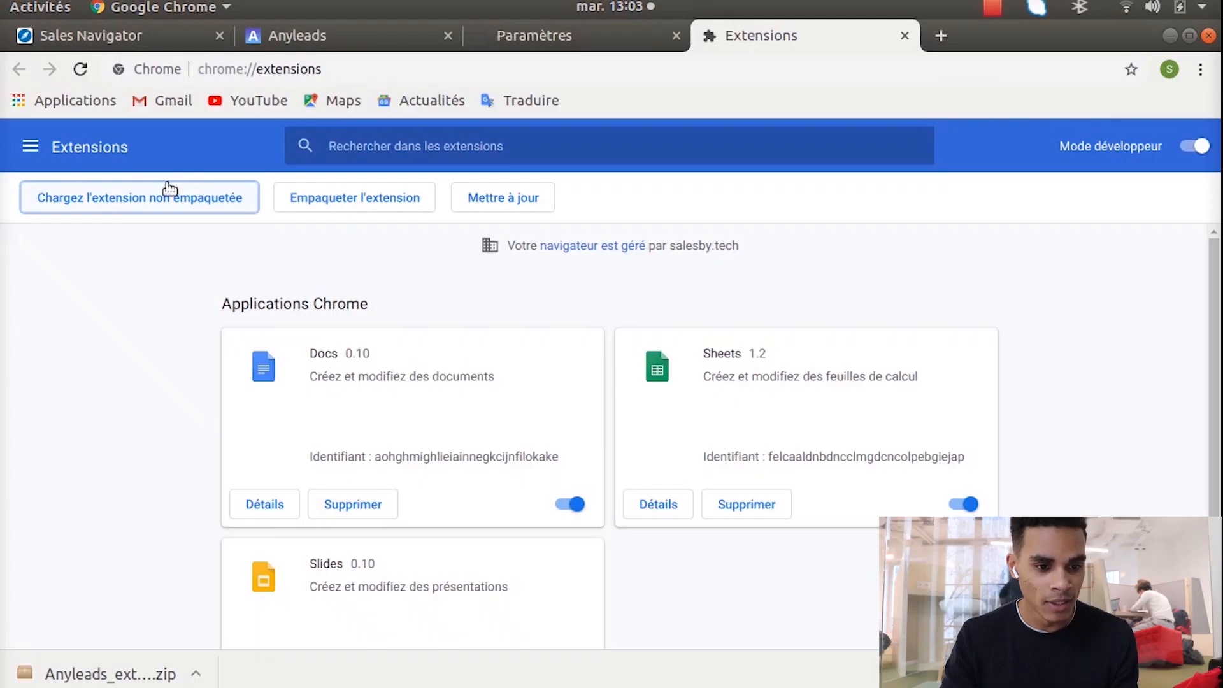
{"action": "left_click", "coordinate": [164, 189]}
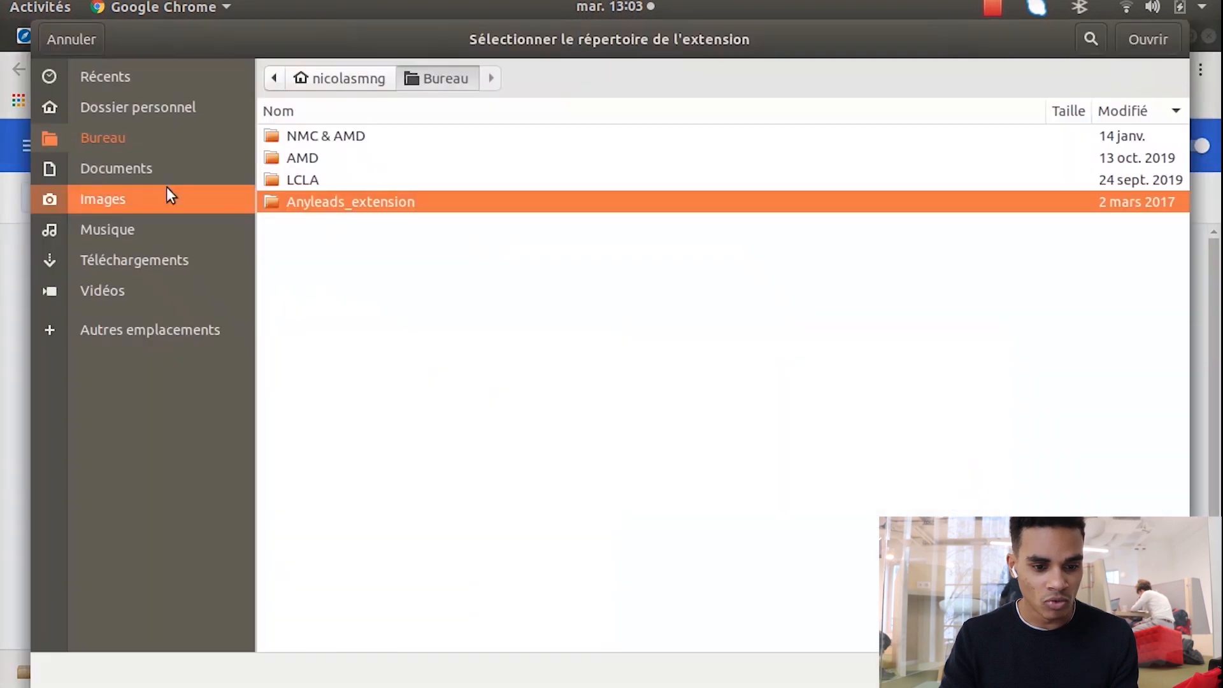
{"action": "double_click", "coordinate": [327, 197]}
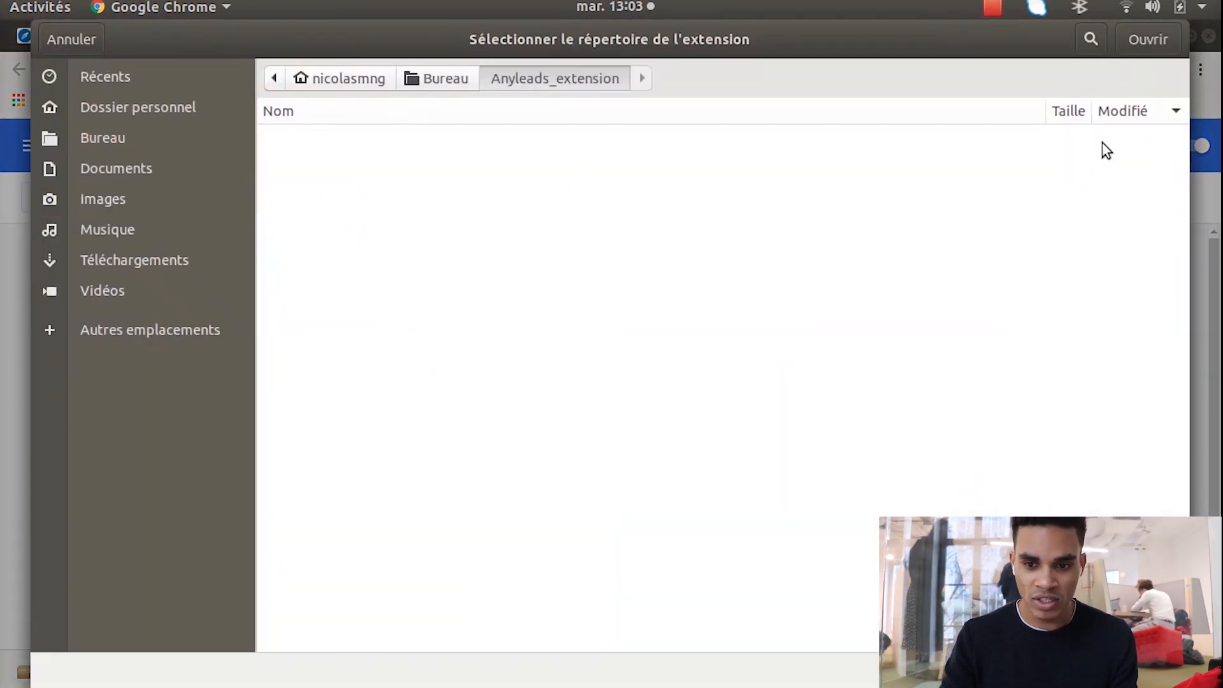
{"action": "left_click", "coordinate": [1164, 41]}
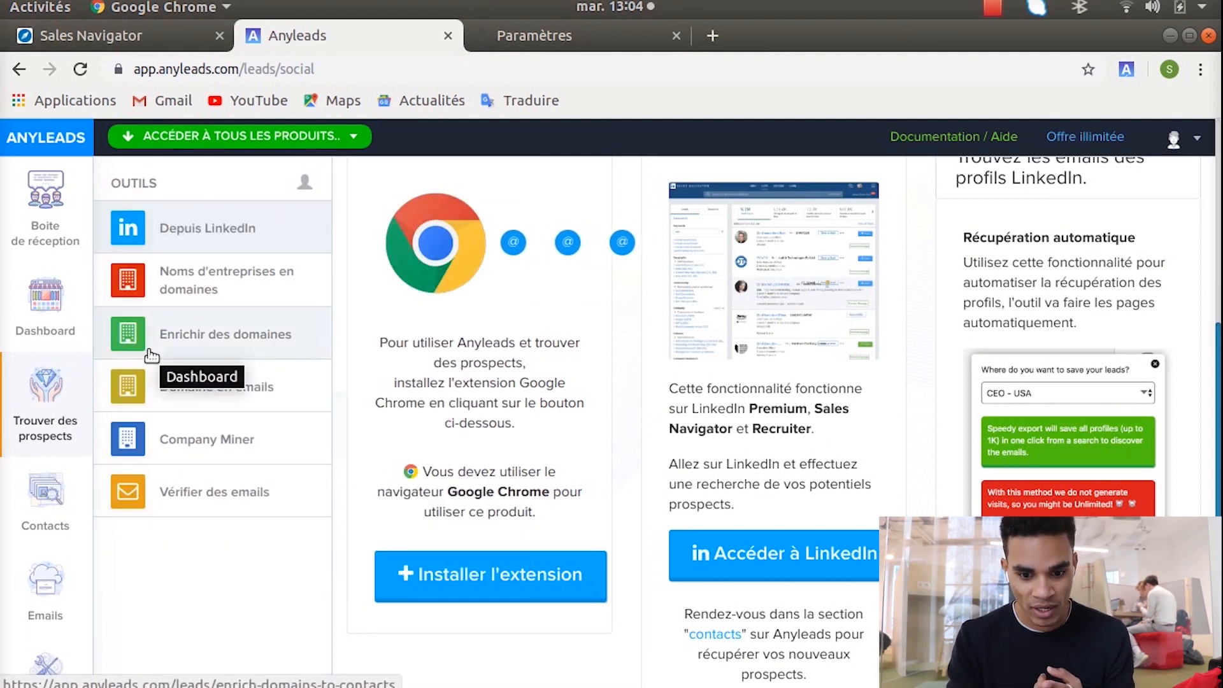
Open the contact list management page in the Anyleads contacts section
{"action": "scroll", "coordinate": [336, 326], "scroll_direction": "up", "scroll_amount": 5}
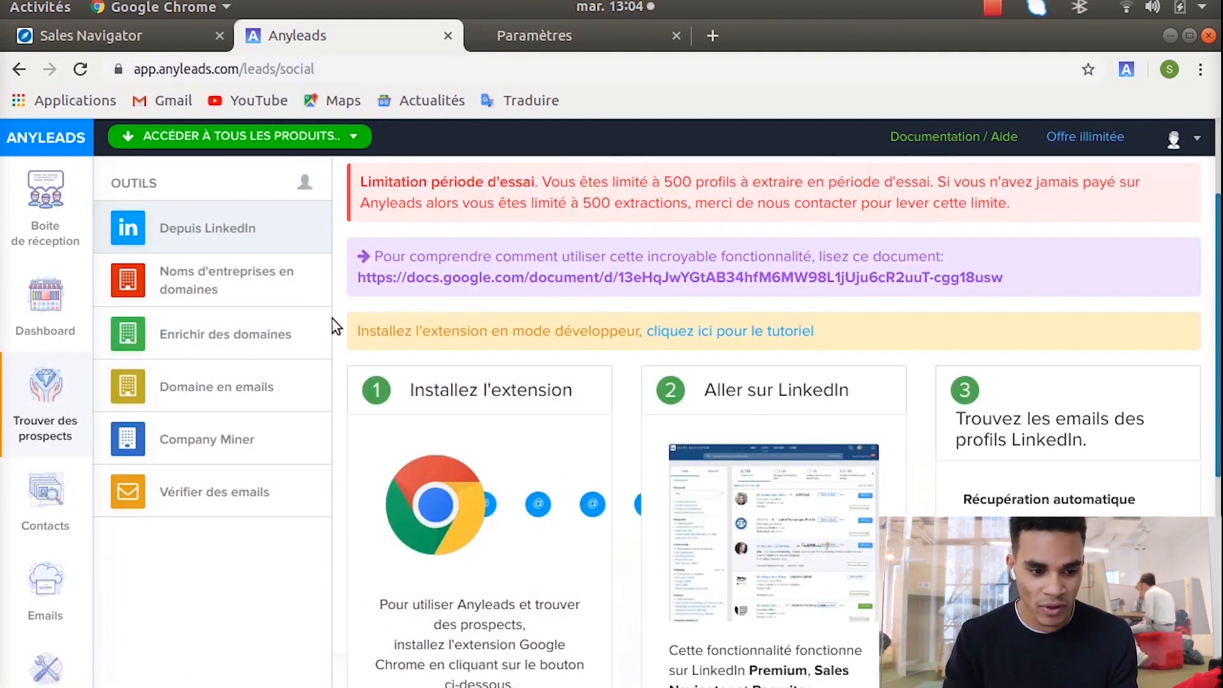
{"action": "left_click", "coordinate": [26, 513]}
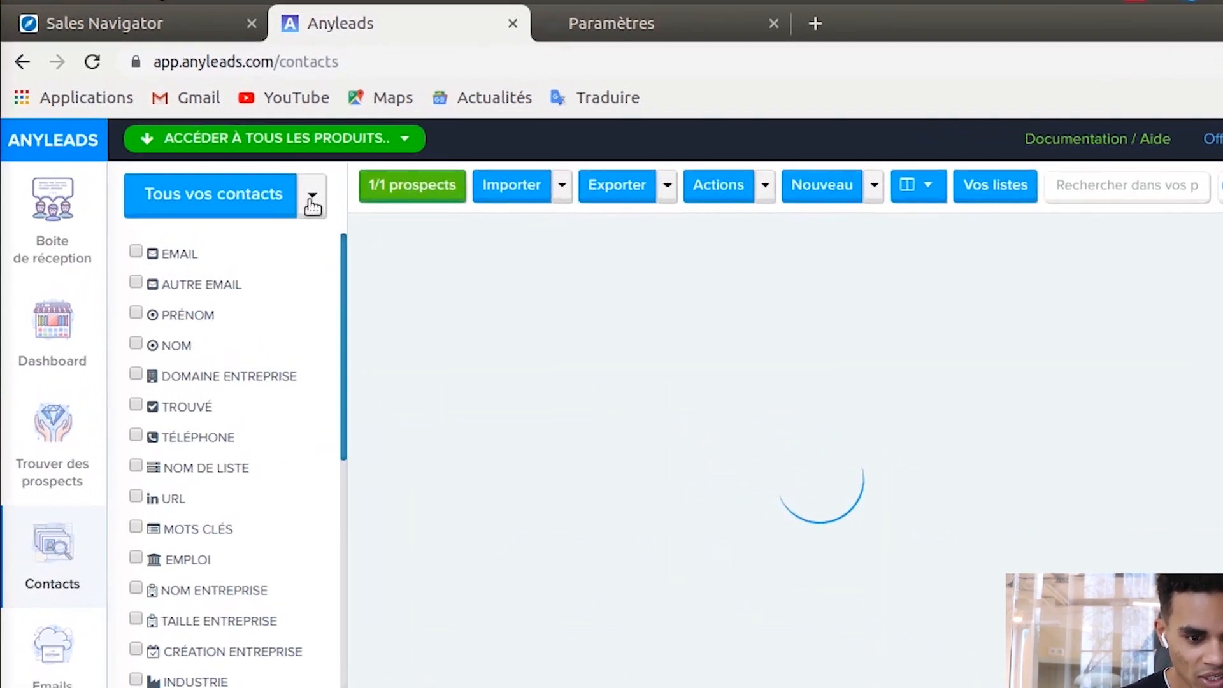
{"action": "left_click", "coordinate": [311, 202]}
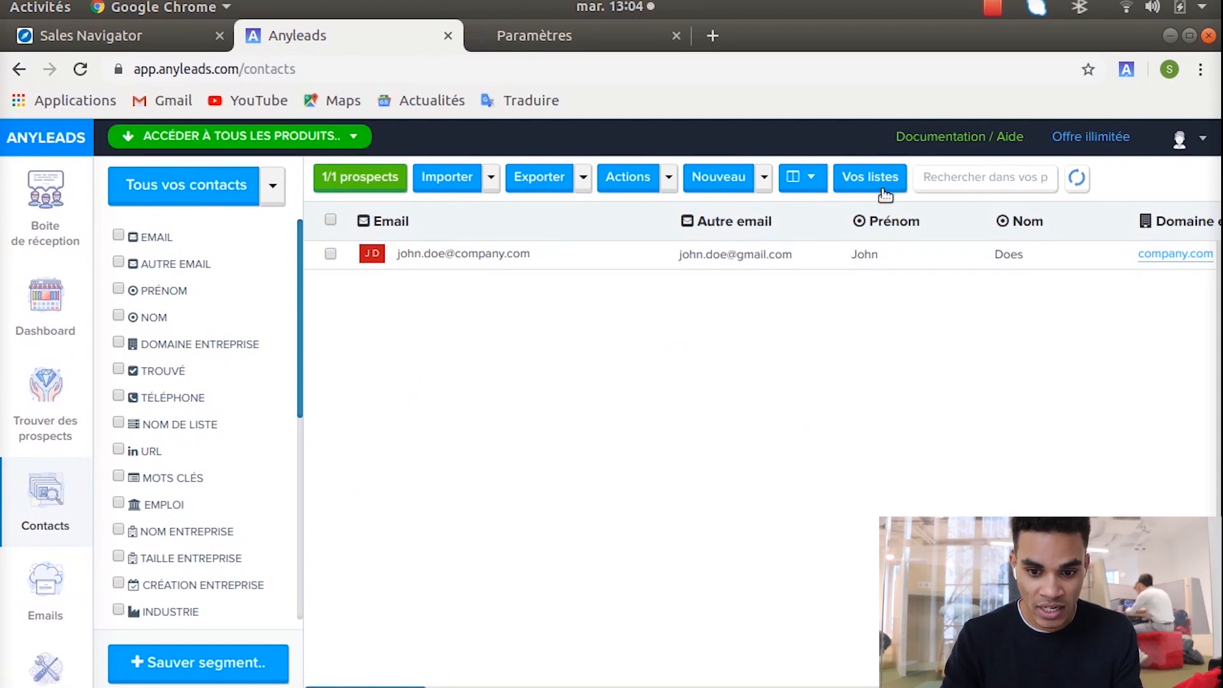
{"action": "left_click", "coordinate": [885, 187]}
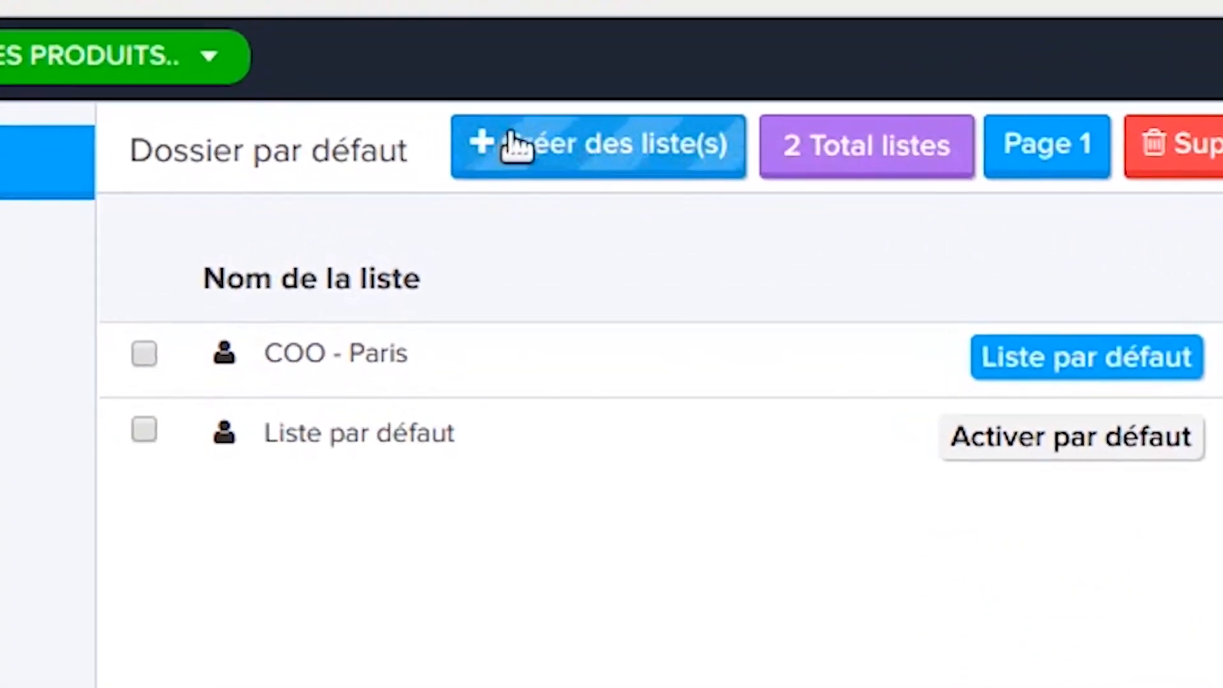
Create a list named COO - Paris in the folder Dossier par défaut
{"action": "left_click", "coordinate": [581, 135]}
{"action": "type", "text": "COO - Paris"}
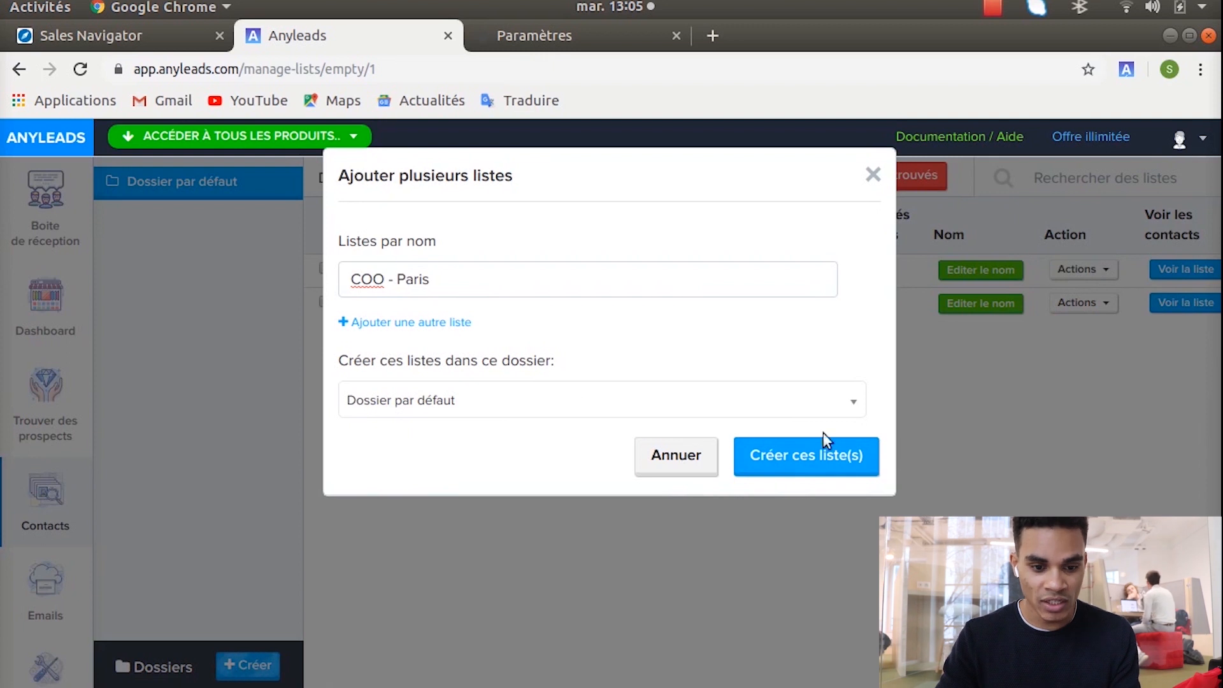
{"action": "left_click", "coordinate": [792, 467]}
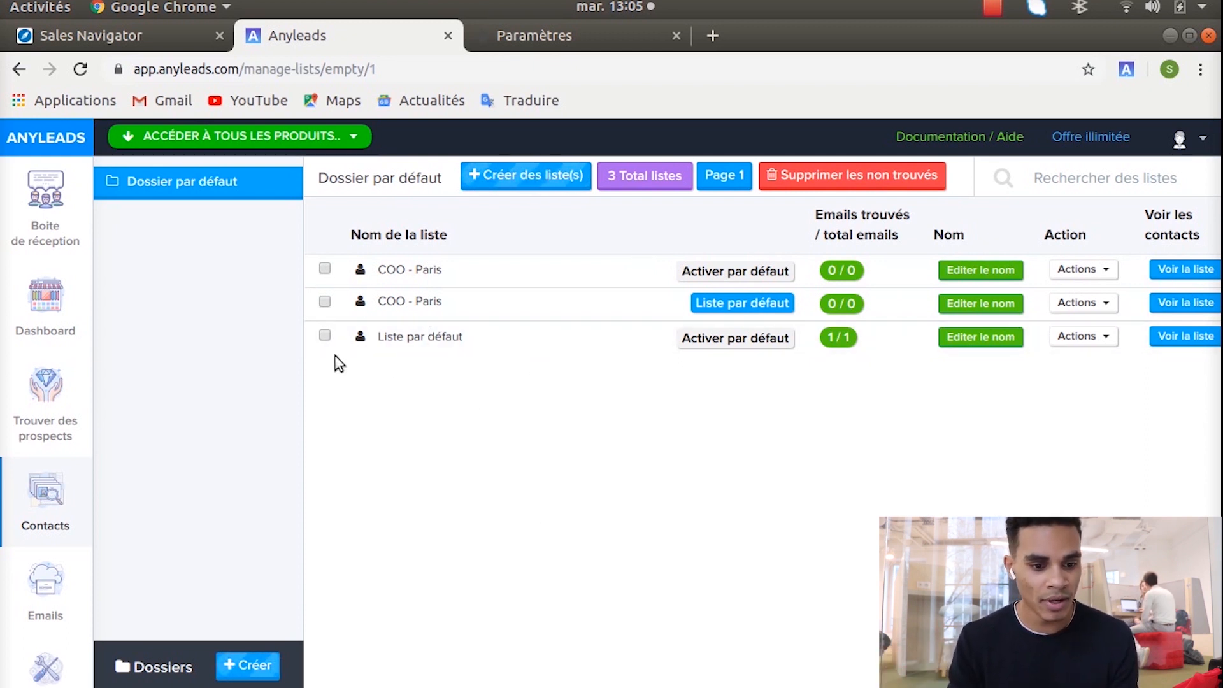
Select the first COO - Paris list and Liste par défaut, and delete the contacts without emails from all lists
{"action": "left_click", "coordinate": [324, 335]}
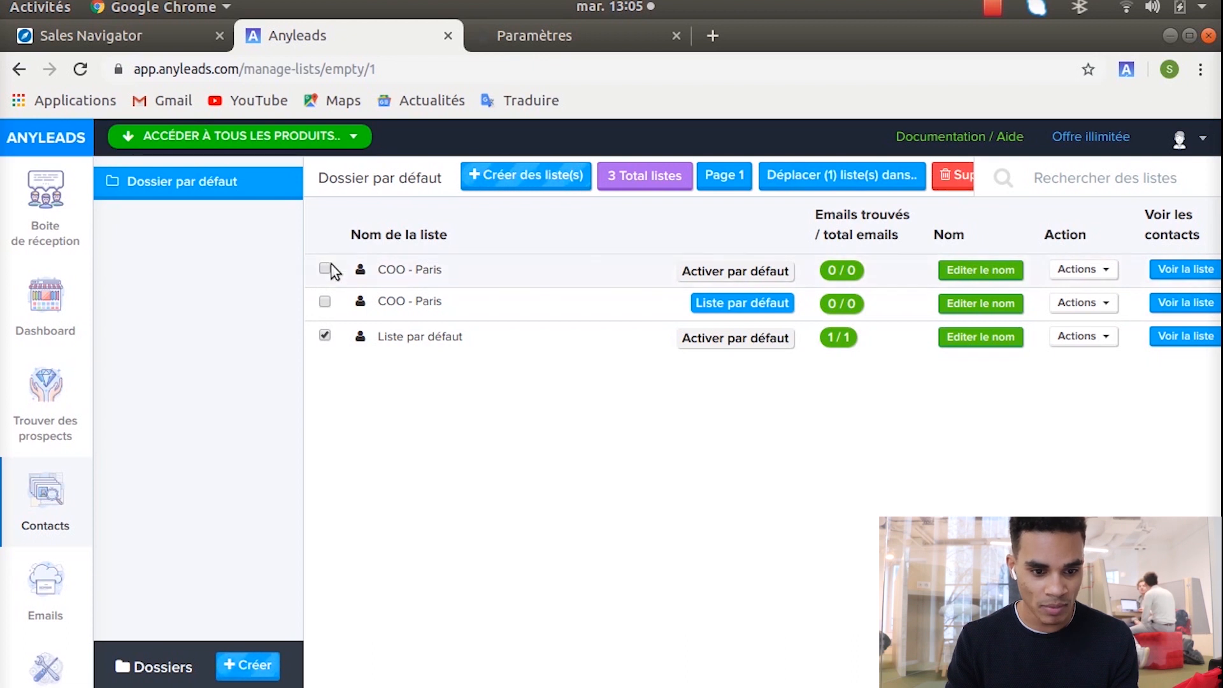
{"action": "left_click", "coordinate": [326, 268]}
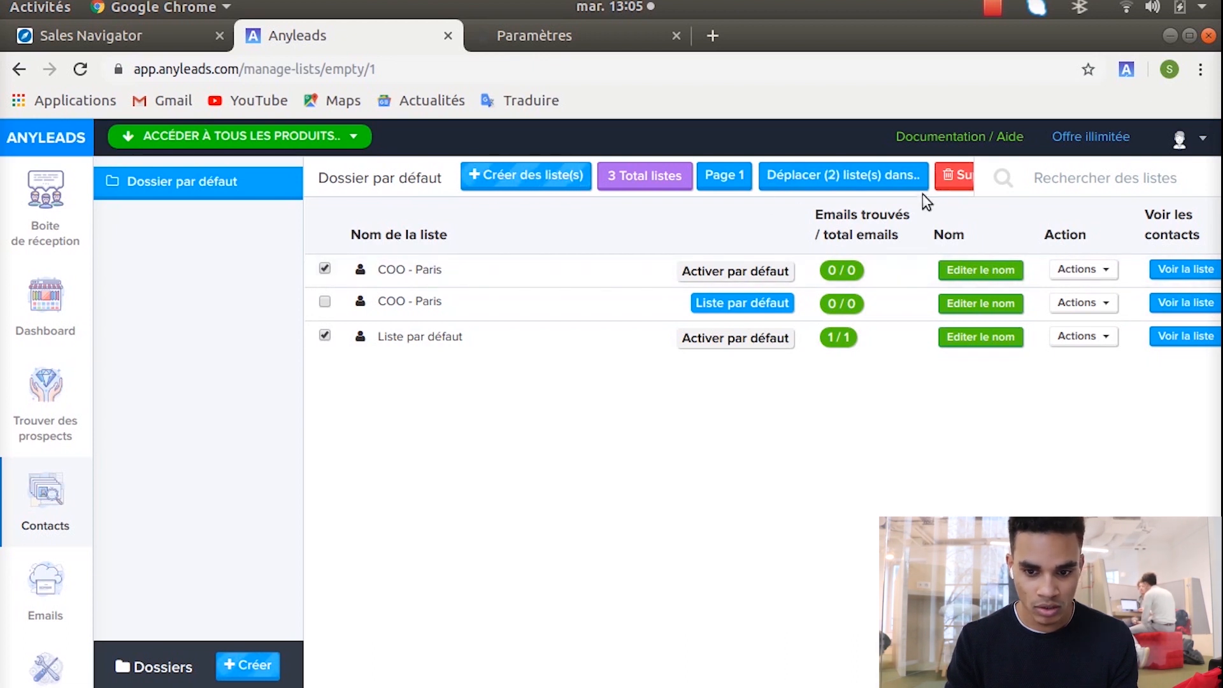
{"action": "left_click", "coordinate": [955, 194]}
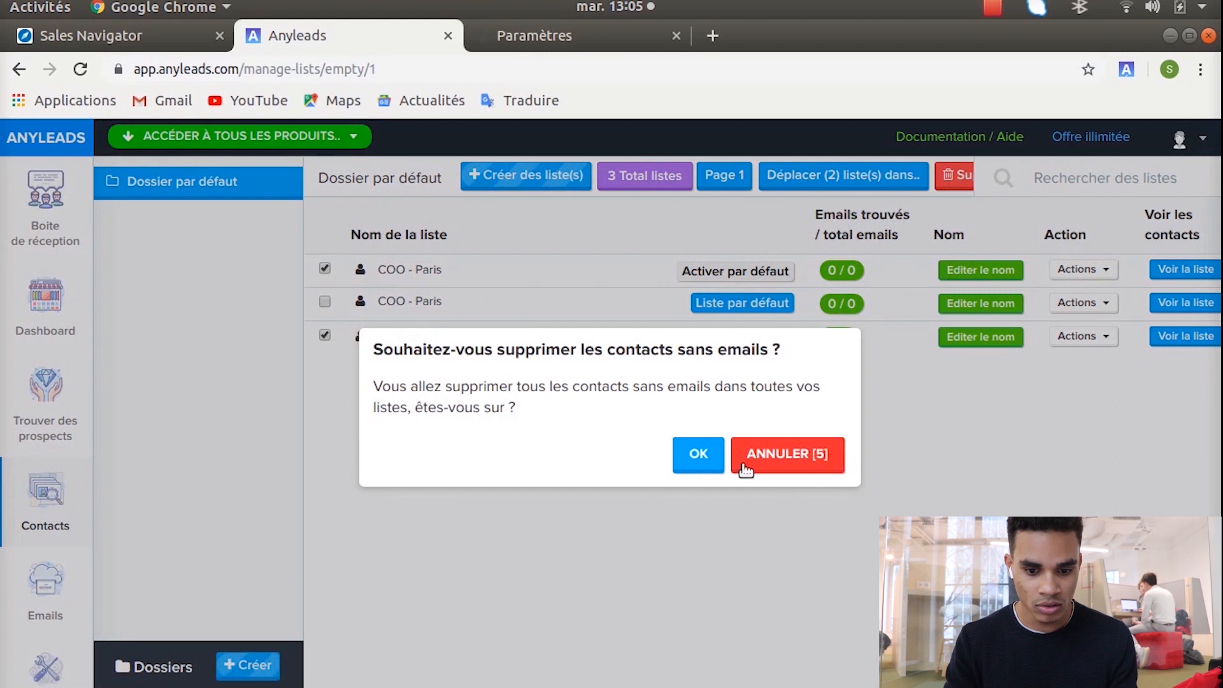
{"action": "left_click", "coordinate": [699, 453]}
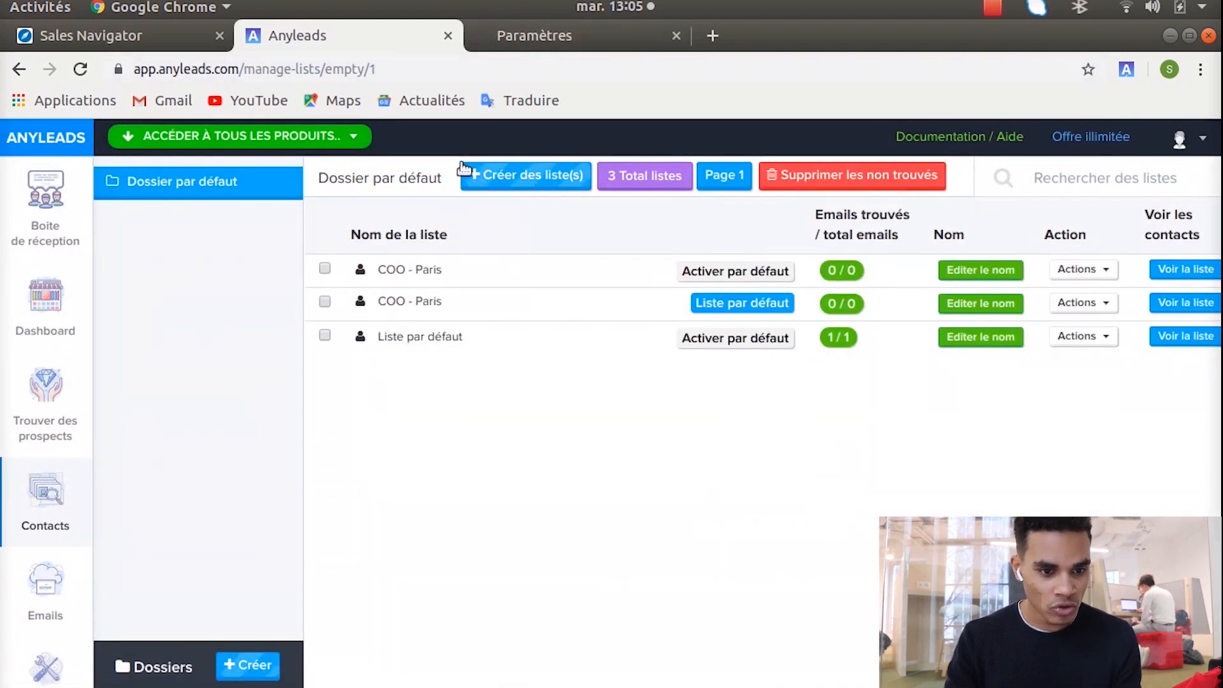
Switch to LinkedIn Sales Navigator and review the filters applied to the prospect search
{"action": "left_click", "coordinate": [155, 42]}
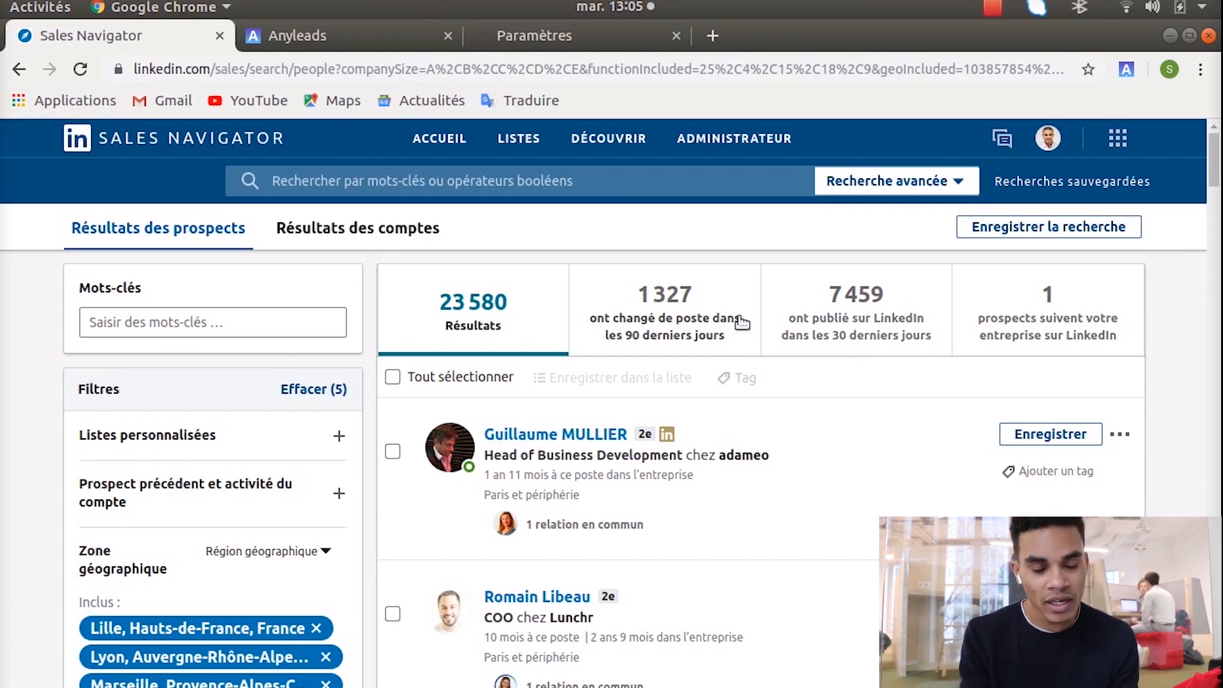
{"action": "scroll", "coordinate": [239, 457], "scroll_direction": "down", "scroll_amount": 2}
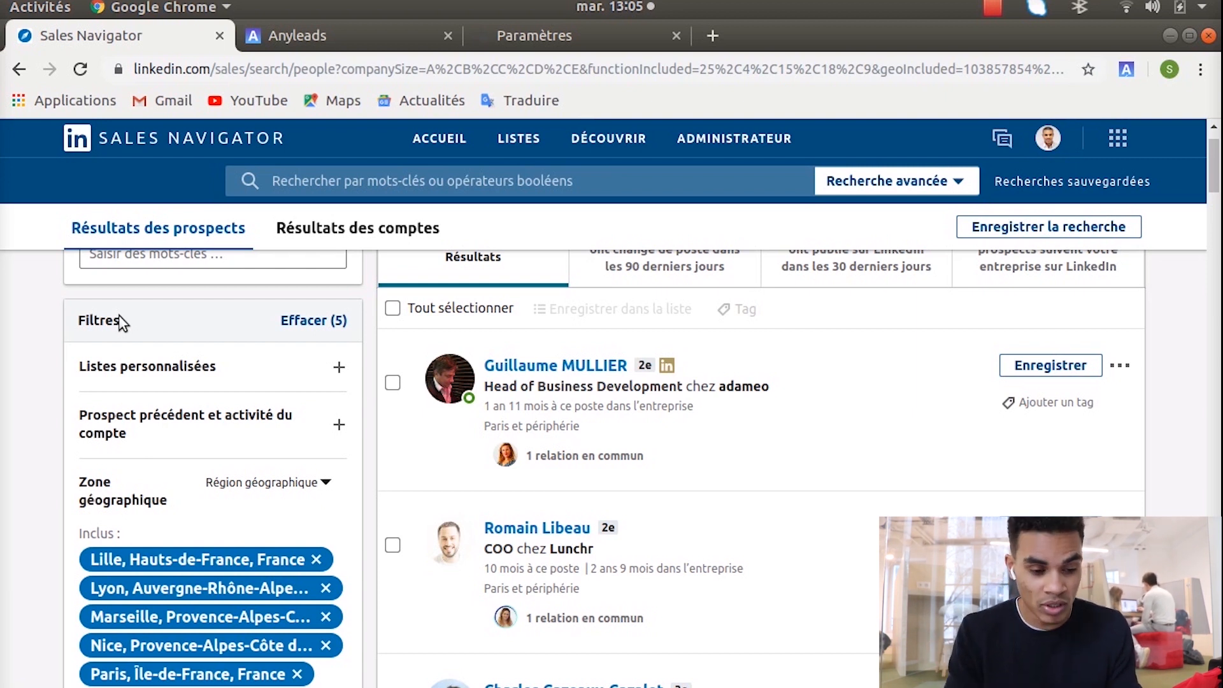
{"action": "scroll", "coordinate": [199, 398], "scroll_direction": "down", "scroll_amount": 10}
{"action": "scroll", "coordinate": [201, 398], "scroll_direction": "down", "scroll_amount": 5}
{"action": "scroll", "coordinate": [200, 402], "scroll_direction": "up", "scroll_amount": 8}
{"action": "scroll", "coordinate": [194, 280], "scroll_direction": "down", "scroll_amount": 6}
{"action": "scroll", "coordinate": [250, 405], "scroll_direction": "up", "scroll_amount": 7}
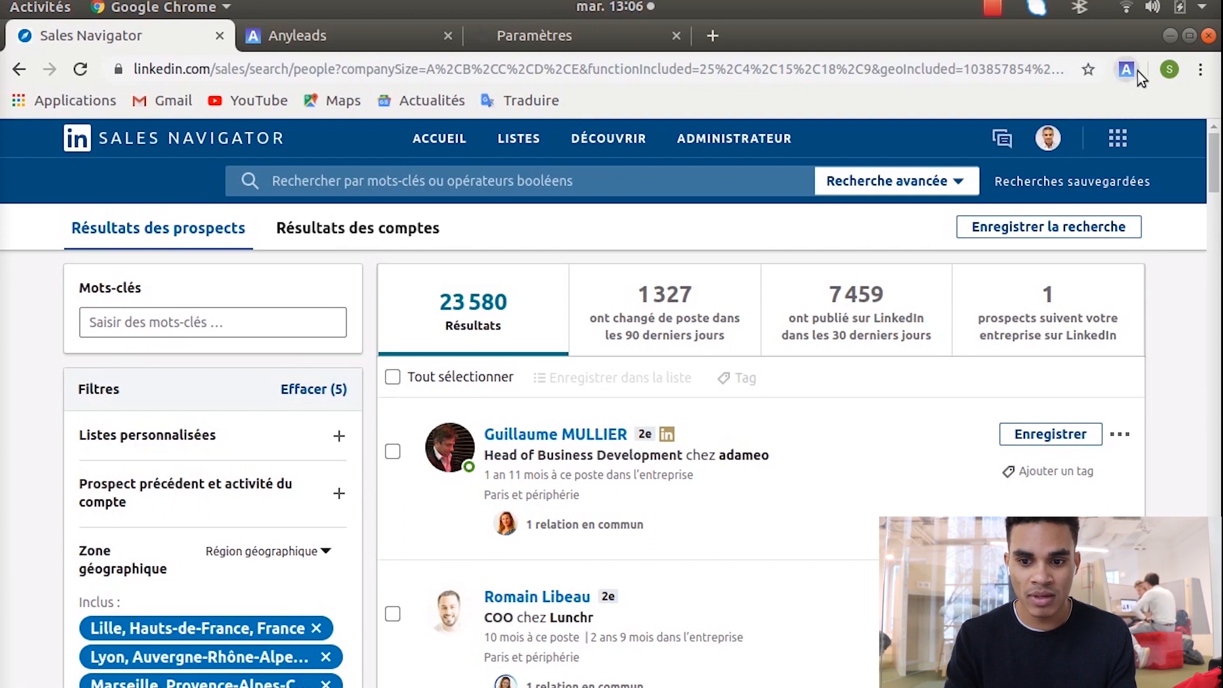
Launch the Anyleads extension on the prospect search and narrow the results to people who changed jobs in the last 90 days
{"action": "left_click", "coordinate": [1125, 69]}
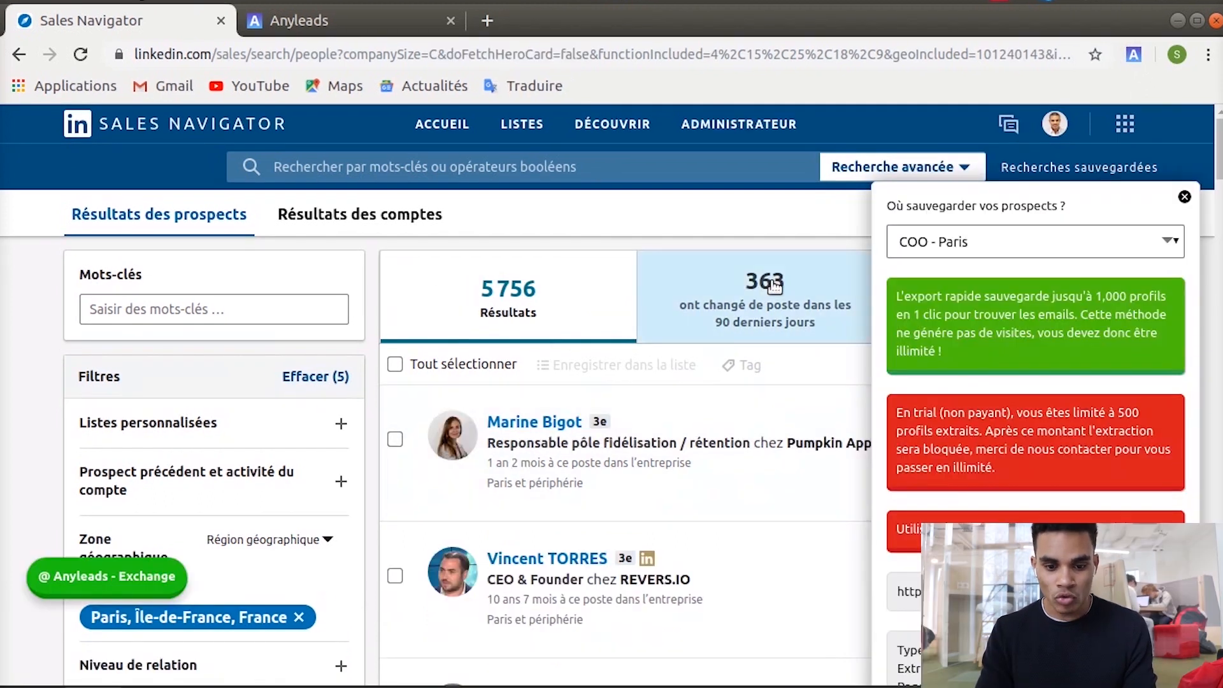
{"action": "left_click", "coordinate": [774, 284]}
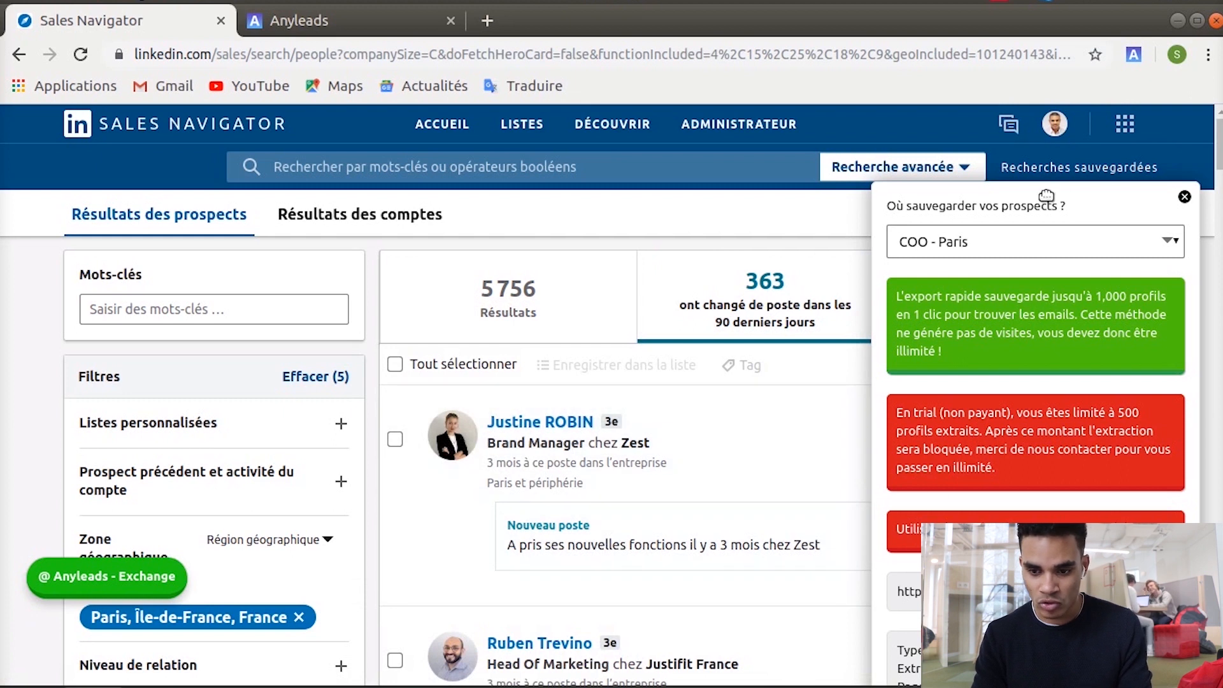
{"action": "scroll", "coordinate": [1046, 195], "scroll_direction": "down", "scroll_amount": 3}
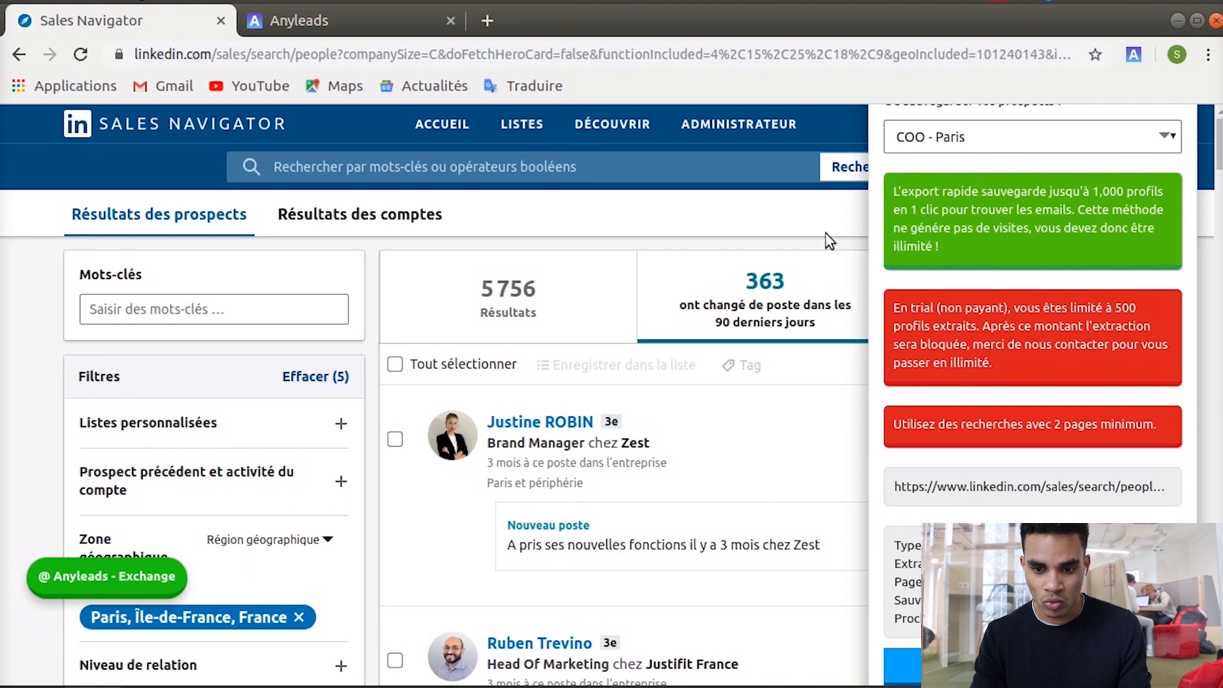
{"action": "left_click_drag", "start_coordinate": [881, 155], "coordinate": [904, 180]}
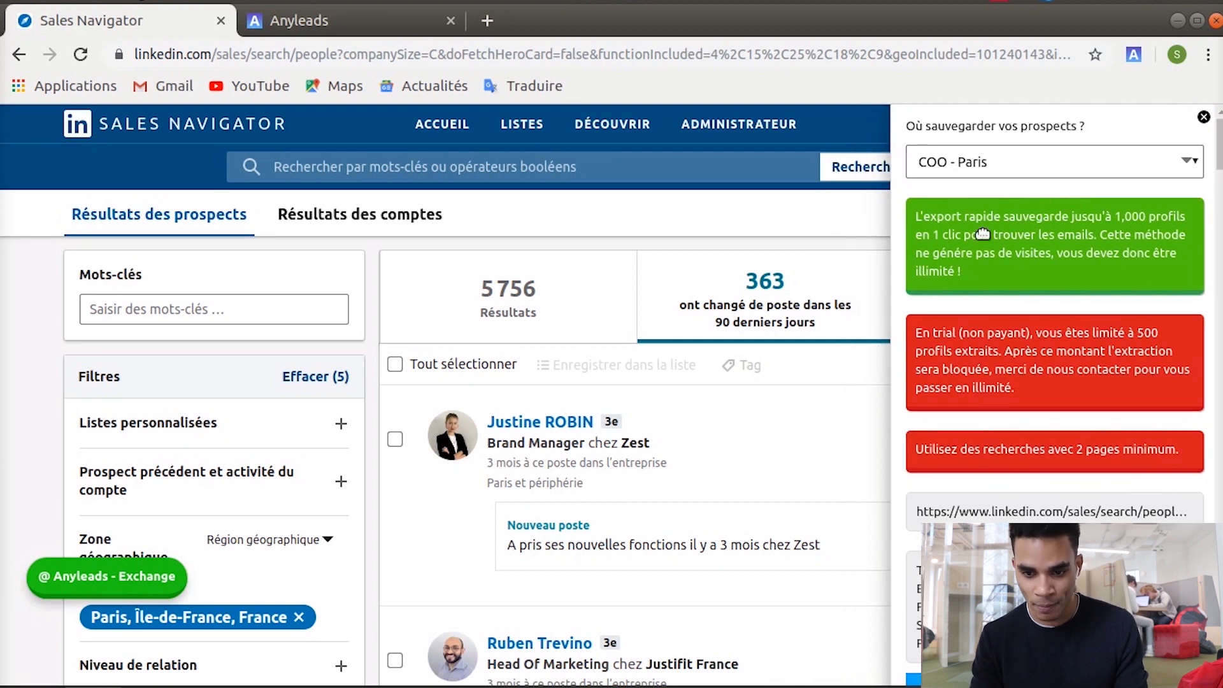
Choose the COO - Paris list under Liste par défaut as the destination for saved prospects and bring the extraction details into view
{"action": "left_click", "coordinate": [1009, 163]}
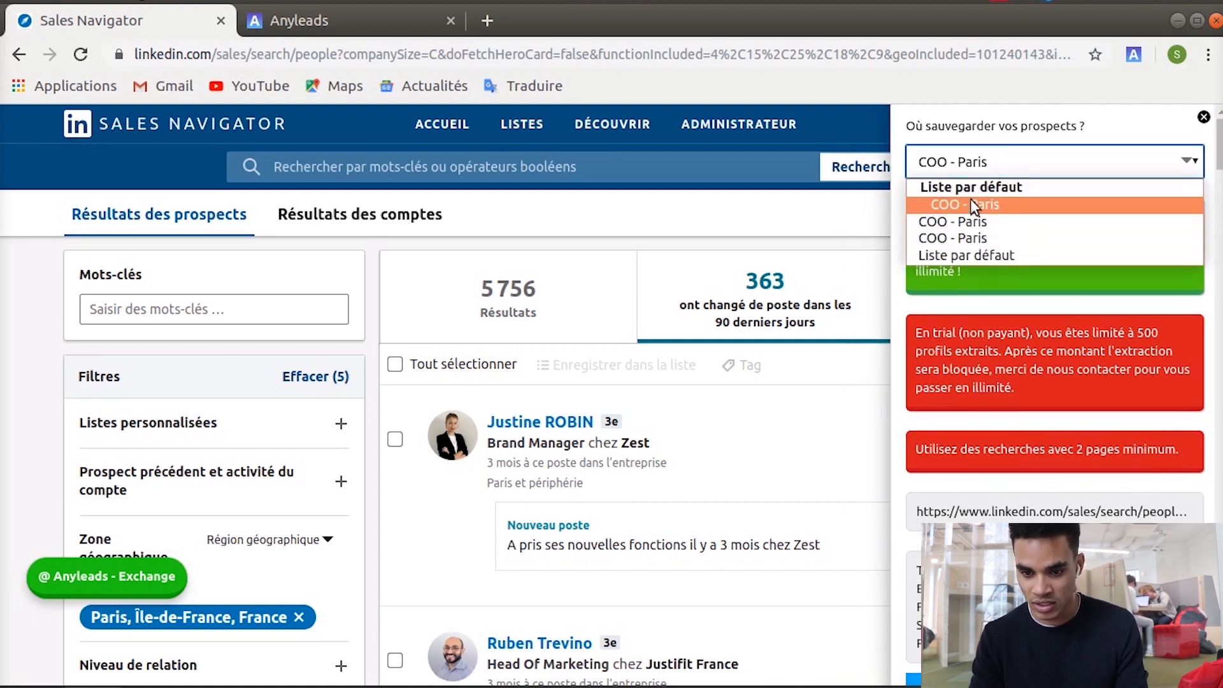
{"action": "left_click", "coordinate": [972, 205]}
{"action": "left_click", "coordinate": [952, 165]}
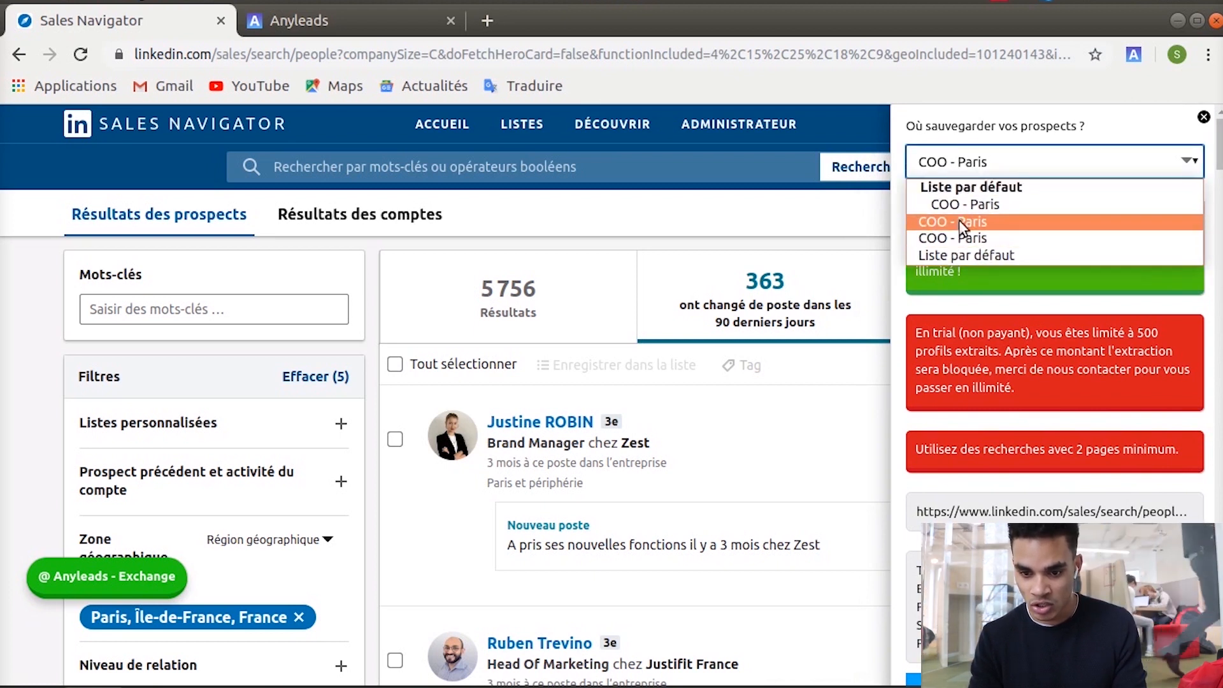
{"action": "left_click", "coordinate": [1016, 207]}
{"action": "scroll", "coordinate": [1130, 129], "scroll_direction": "down", "scroll_amount": 7}
{"action": "left_click_drag", "start_coordinate": [1130, 130], "coordinate": [1110, 405]}
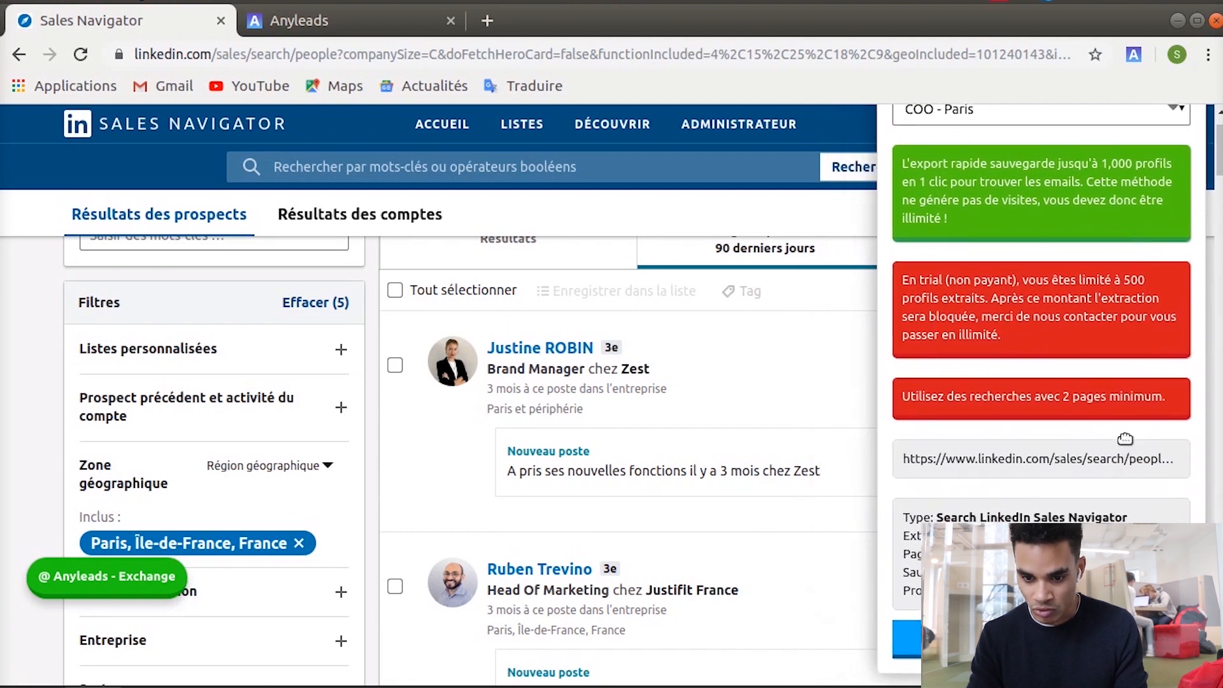
Select all prospects on the current Sales Navigator results page and start the Anyleads extraction of the search
{"action": "scroll", "coordinate": [398, 368], "scroll_direction": "up", "scroll_amount": 2}
{"action": "left_click", "coordinate": [395, 364]}
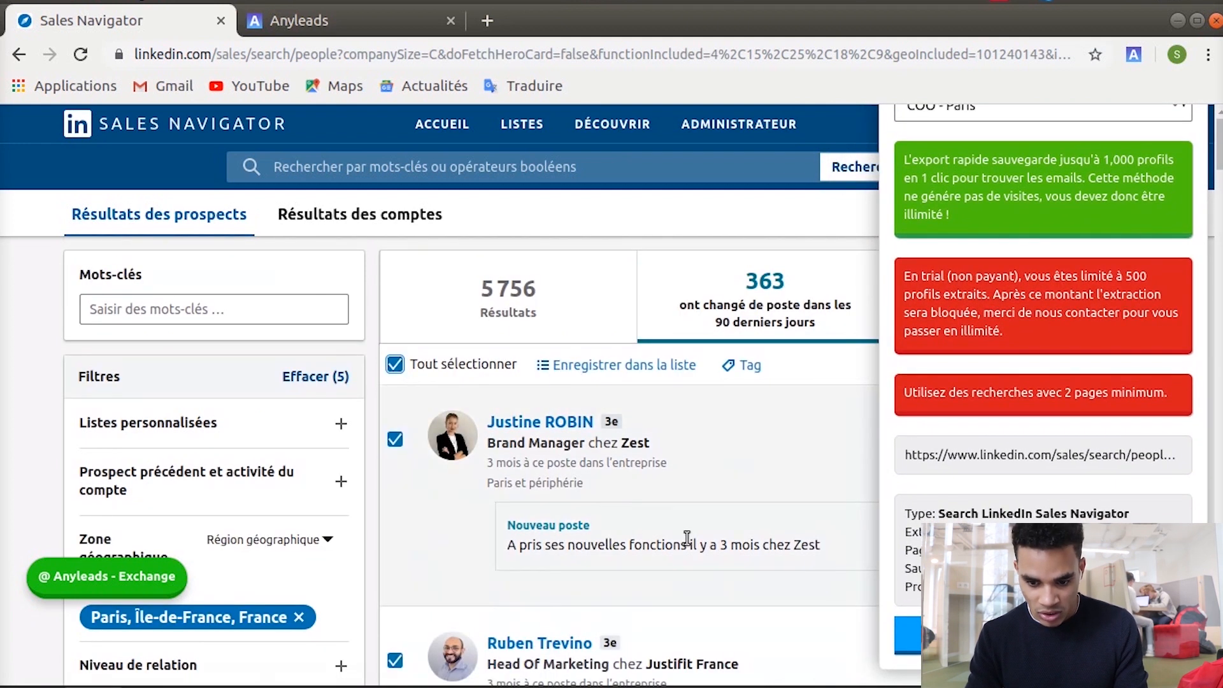
{"action": "scroll", "coordinate": [637, 509], "scroll_direction": "down", "scroll_amount": 1}
{"action": "right_click", "coordinate": [1019, 674]}
{"action": "left_click", "coordinate": [1019, 676]}
{"action": "left_click", "coordinate": [1020, 635]}
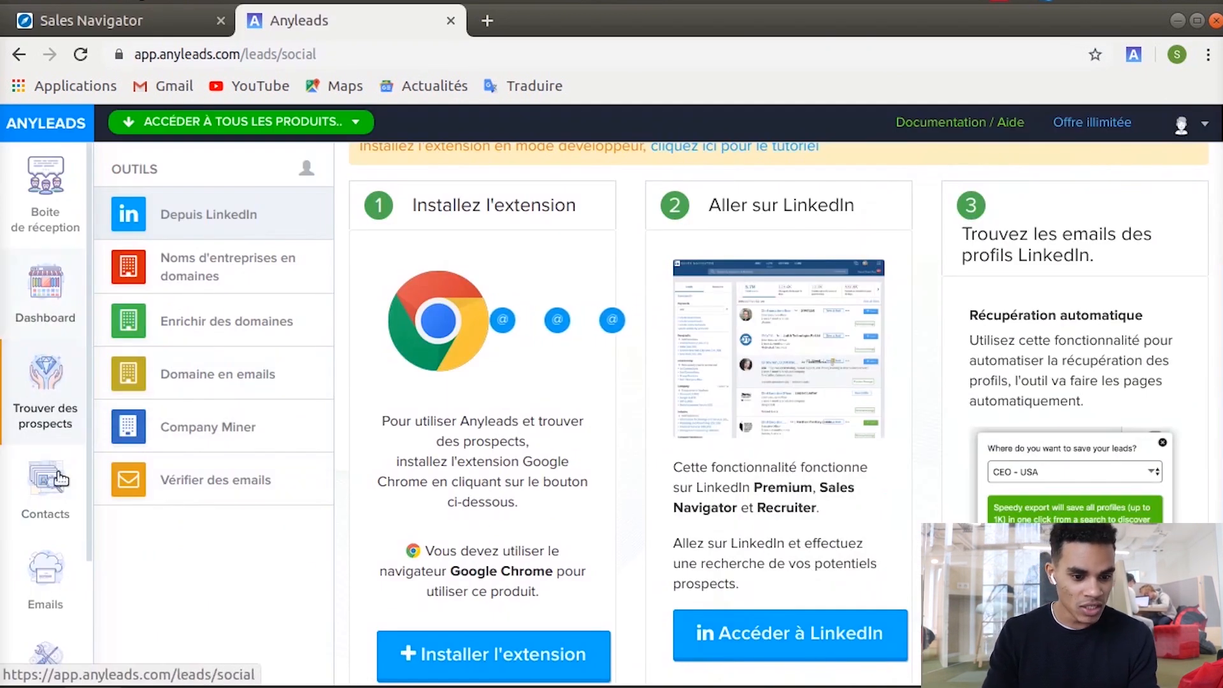
Switch to the Anyleads contacts and review the extracted prospects' email search status, names, company domains and found status
{"action": "left_click", "coordinate": [57, 480]}
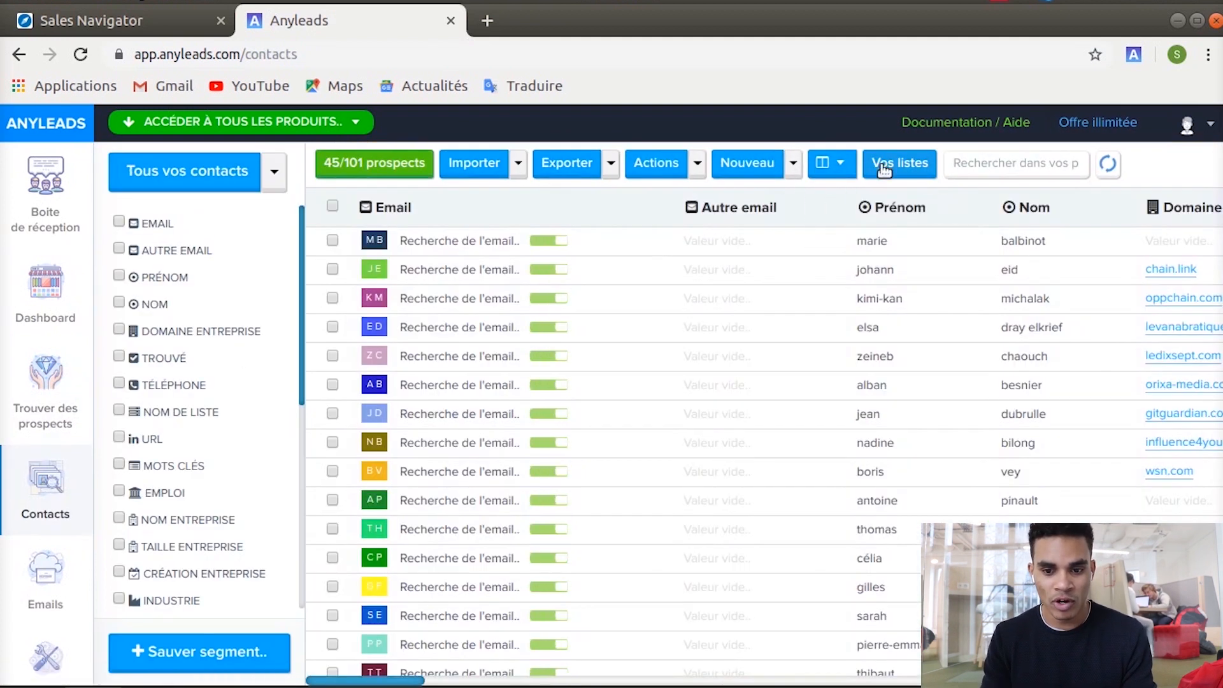
{"action": "scroll", "coordinate": [565, 469], "scroll_direction": "down", "scroll_amount": 15}
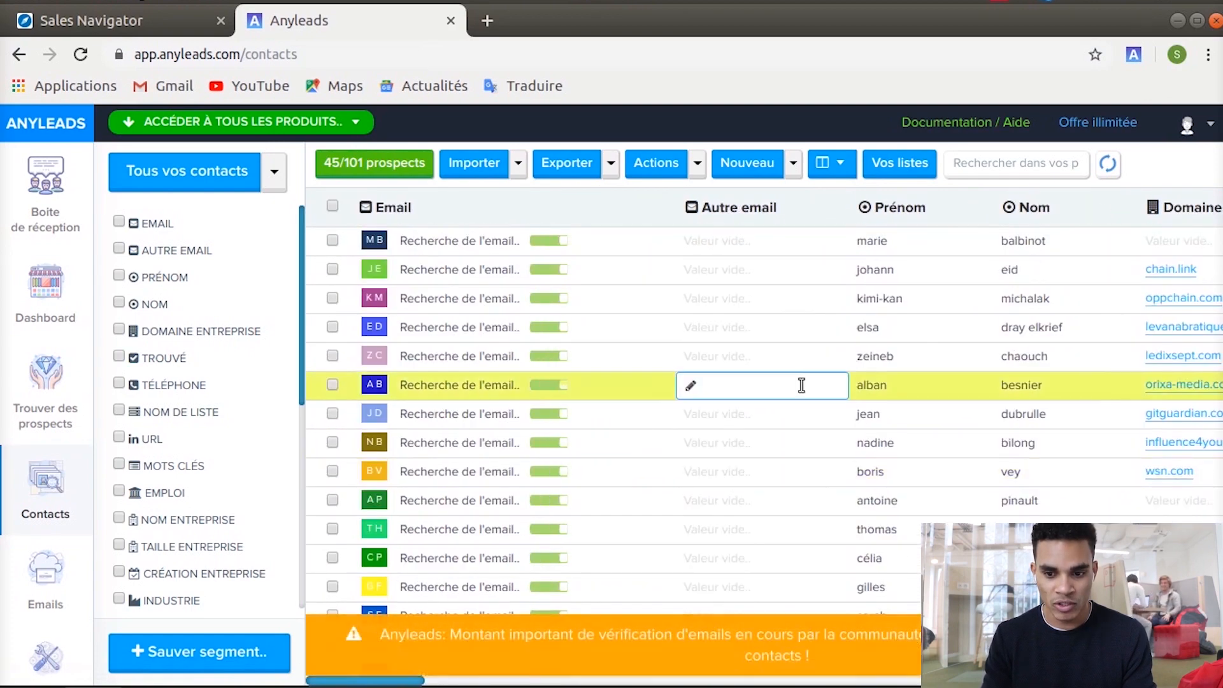
{"action": "left_click", "coordinate": [828, 385]}
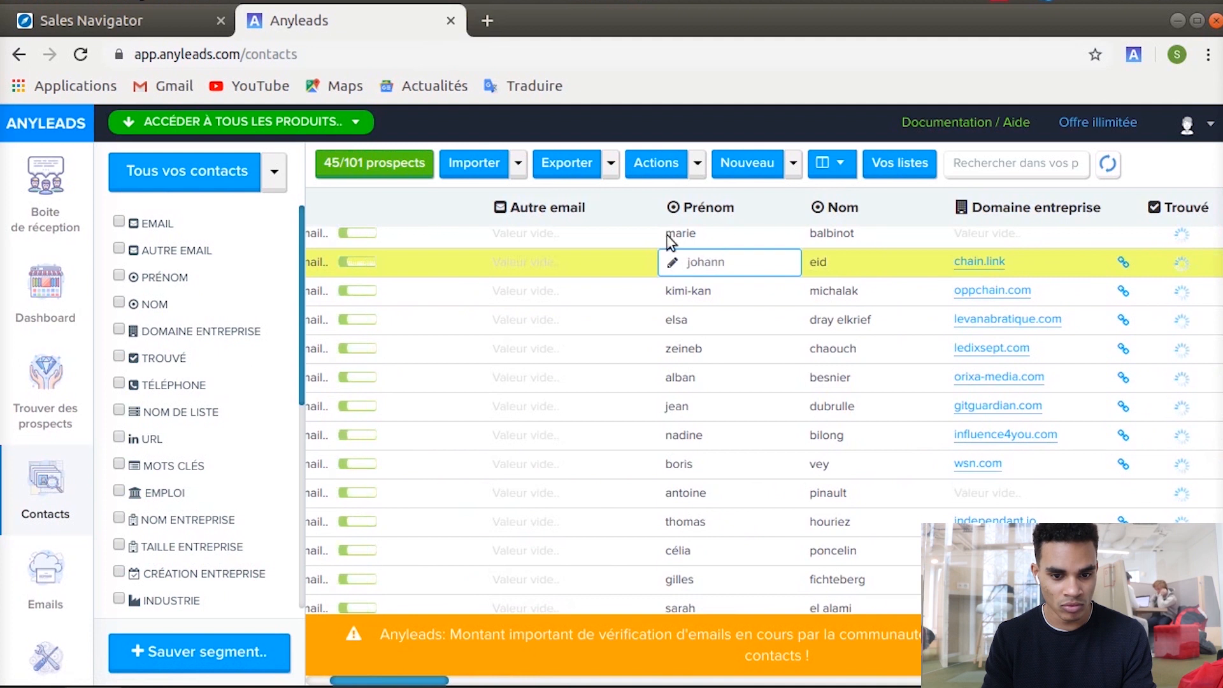
{"action": "scroll", "coordinate": [886, 223], "scroll_direction": "right", "scroll_amount": 4}
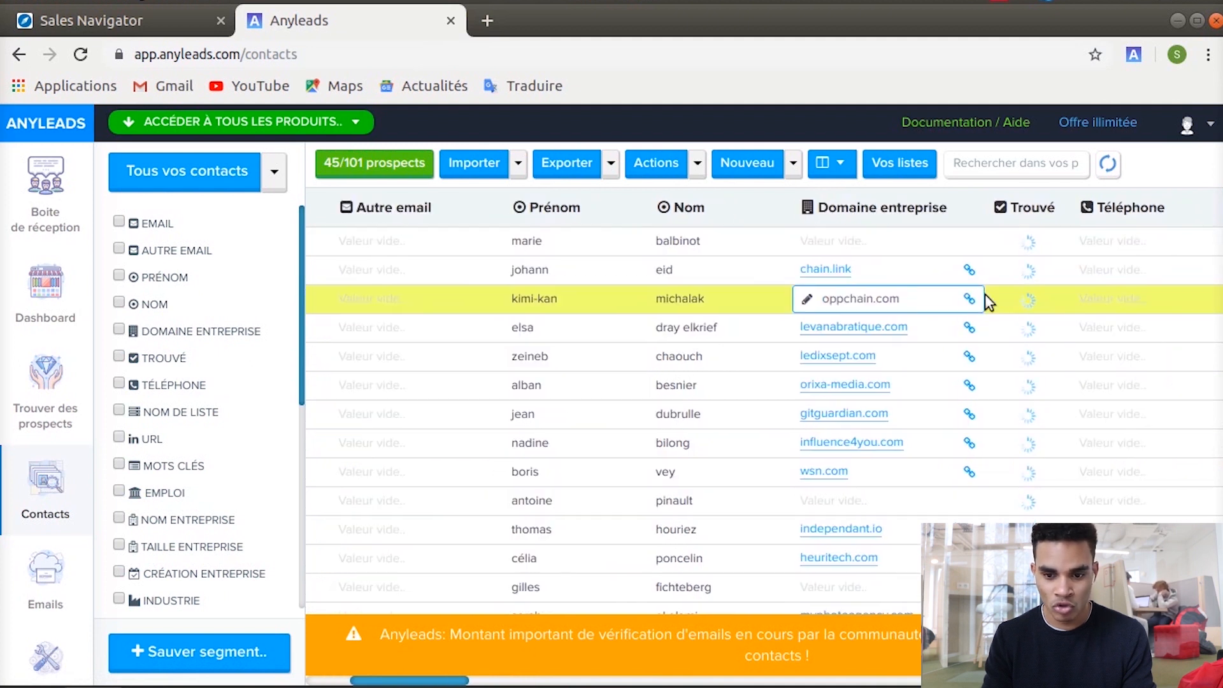
{"action": "scroll", "coordinate": [761, 239], "scroll_direction": "left", "scroll_amount": 6}
{"action": "scroll", "coordinate": [767, 240], "scroll_direction": "down", "scroll_amount": 1}
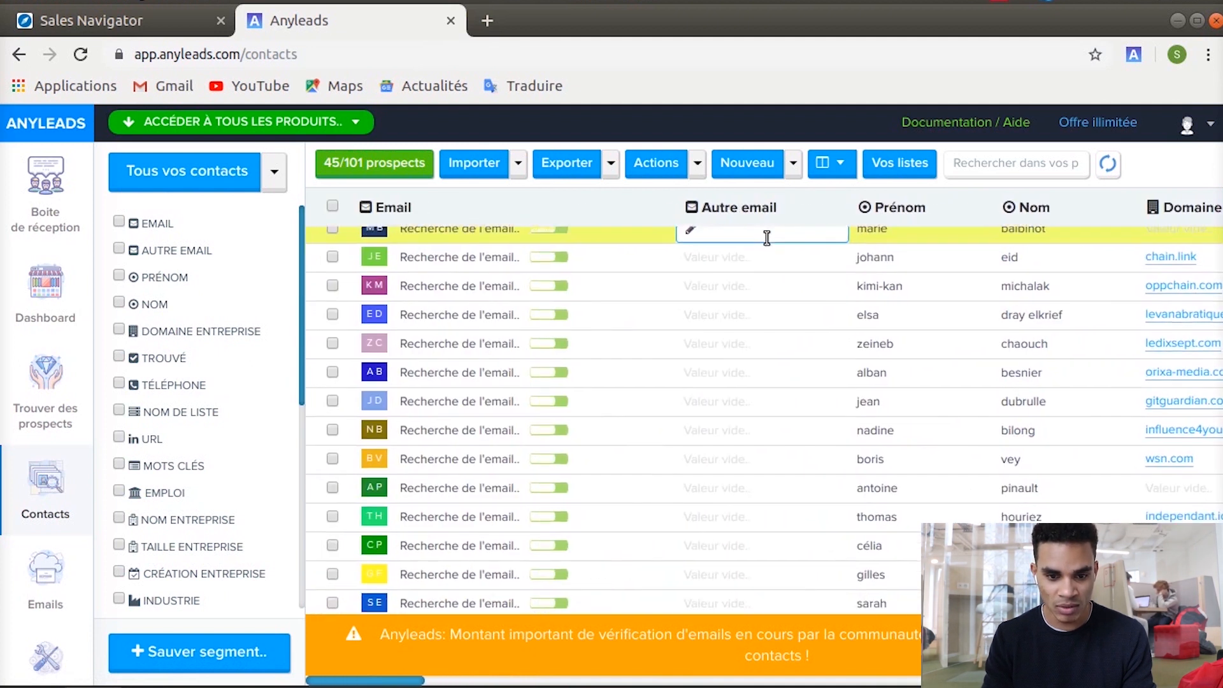
Look over the CSV and Excel export options for the selected contacts or all contacts, and close them without exporting
{"action": "scroll", "coordinate": [688, 242], "scroll_direction": "up", "scroll_amount": 1}
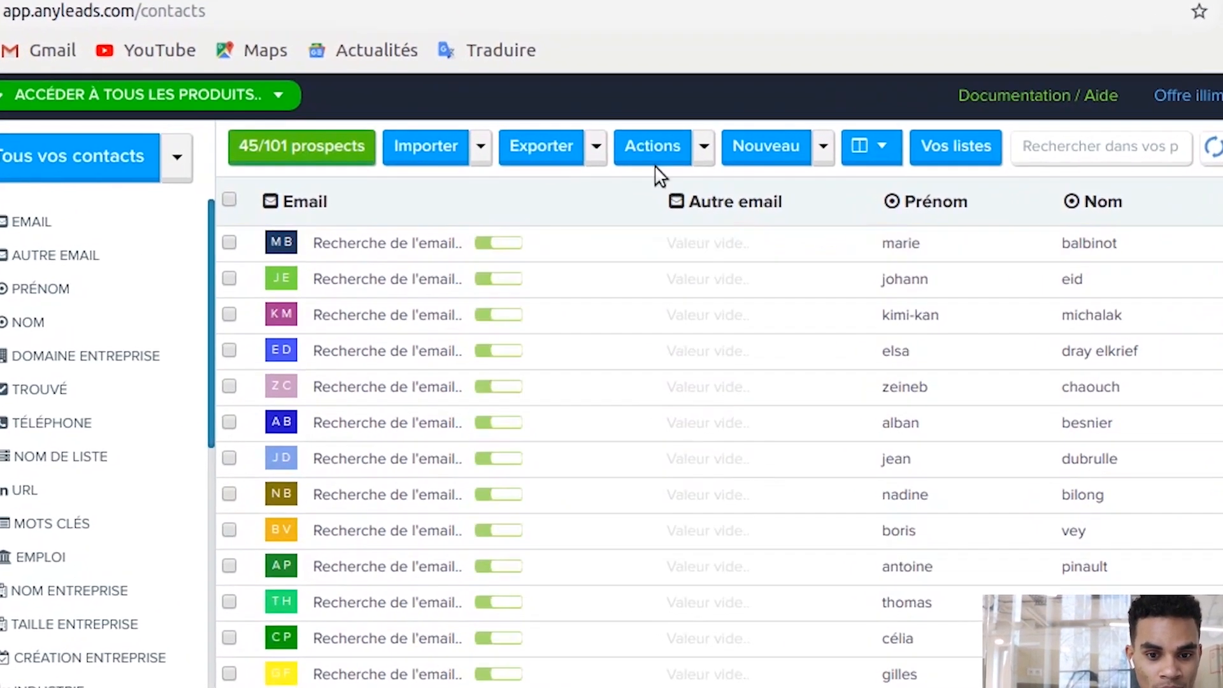
{"action": "left_click", "coordinate": [609, 164]}
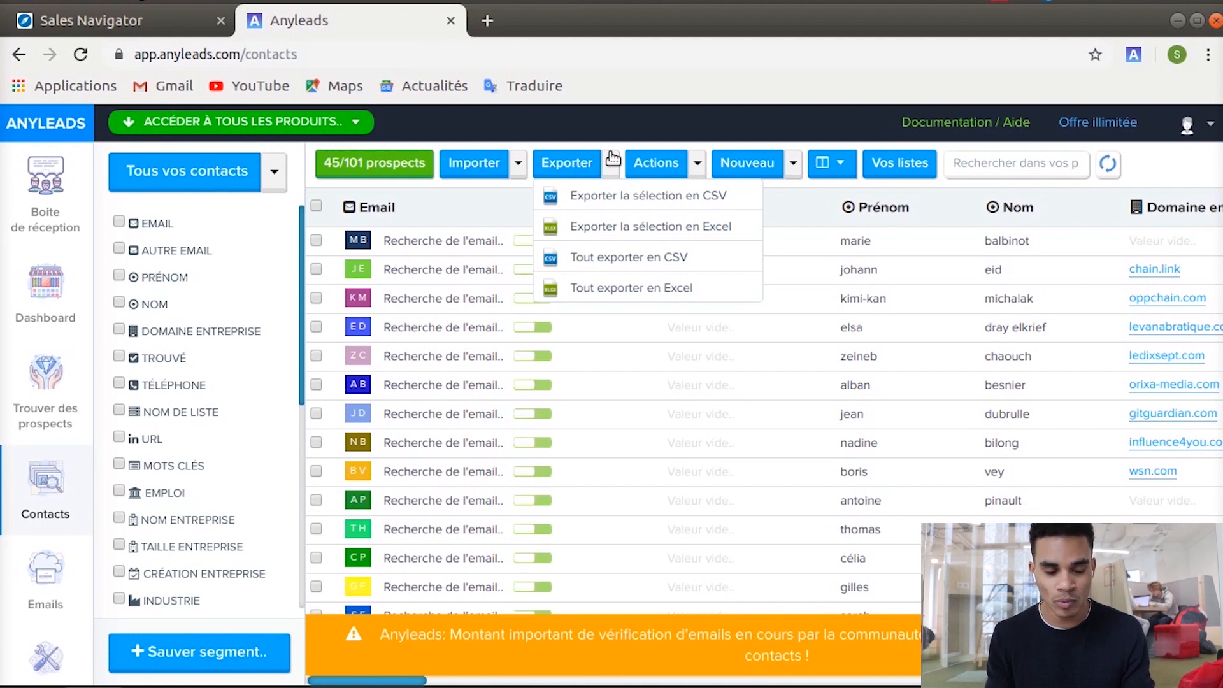
{"action": "left_click", "coordinate": [611, 163]}
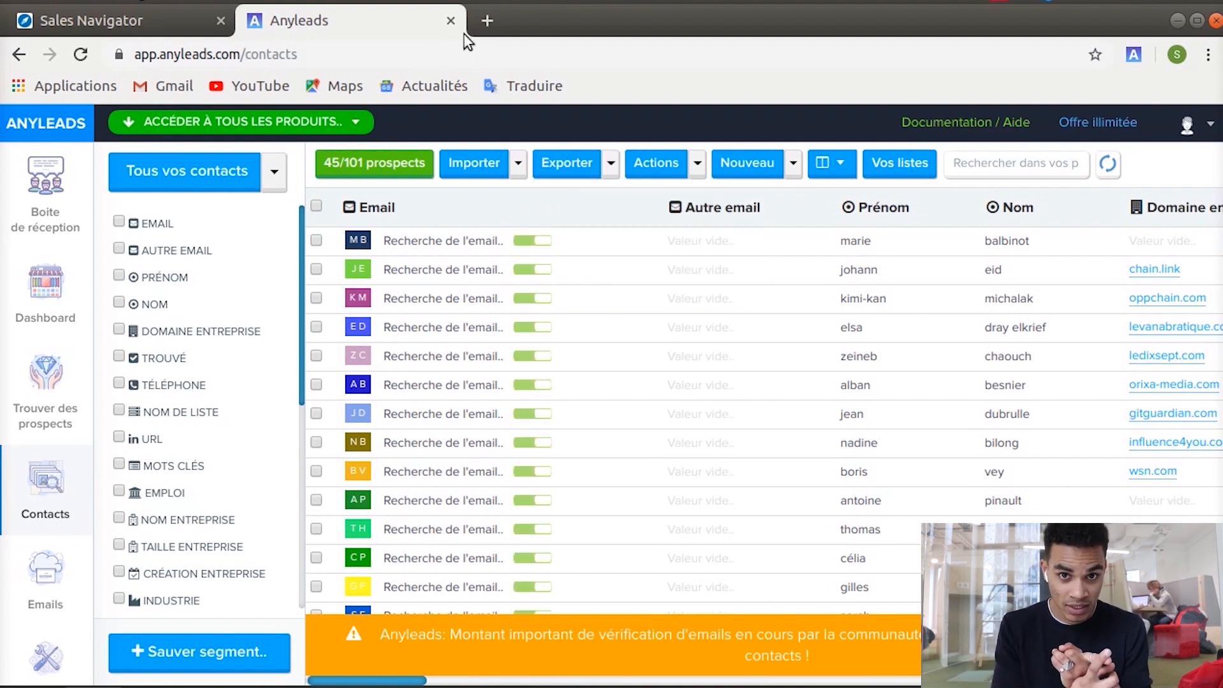